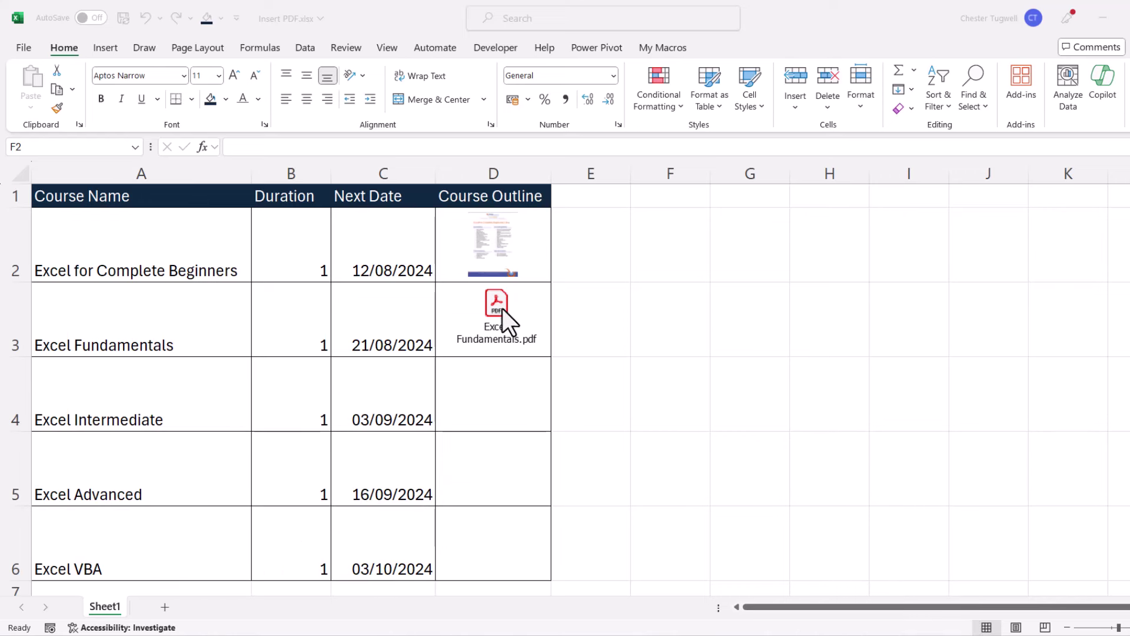
- Preview the embedded course outline PDF, then sort the table by Next Date, newest first
double_click(486, 239)
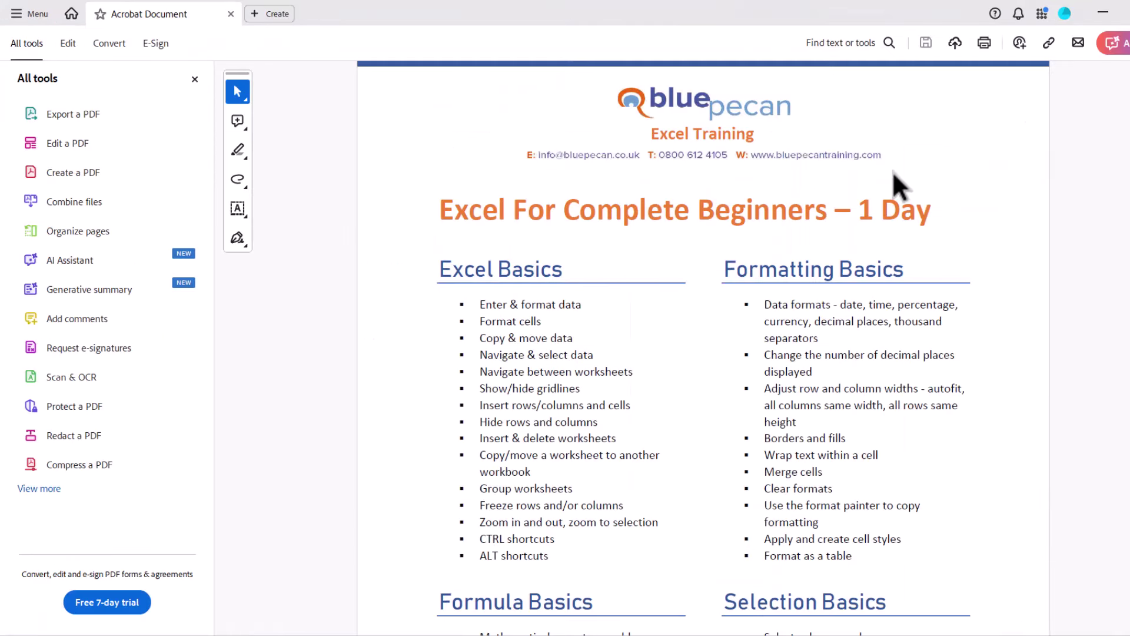
key("ctrl+q")
left_click(369, 326)
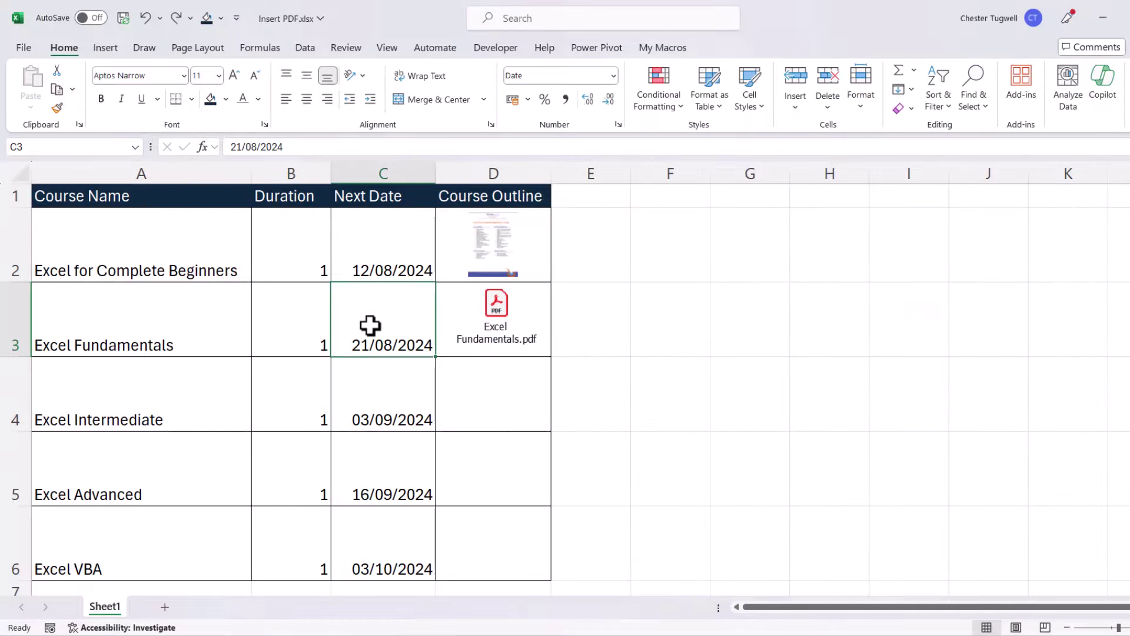
right_click(369, 325)
key("Escape")
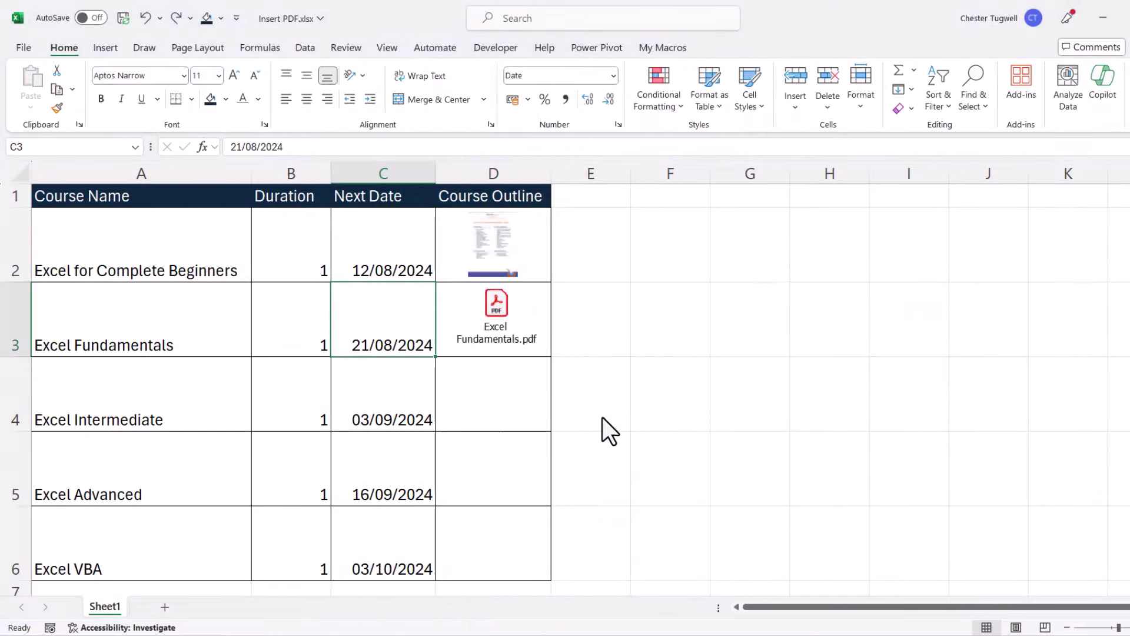
key("alt+h")
key("s")
key("o")
scroll(623, 378, "down", 2)
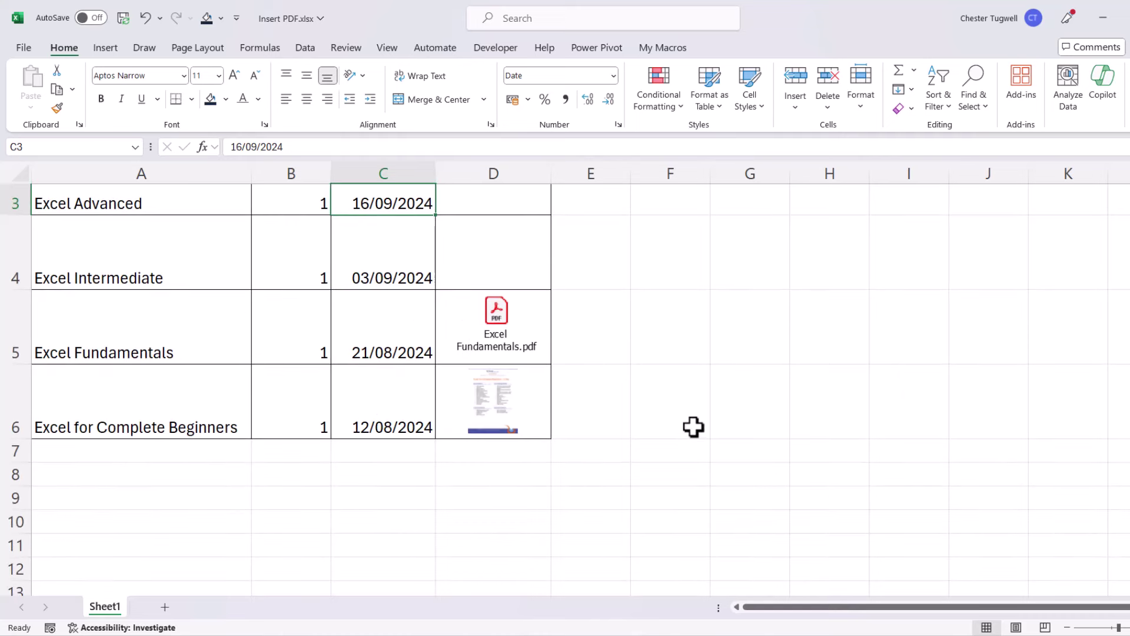
- Sort the table back to oldest-first Next Date order and reposition the PDF icon in D3
key("alt+h")
key("s")
key("s")
scroll(680, 424, "up", 2)
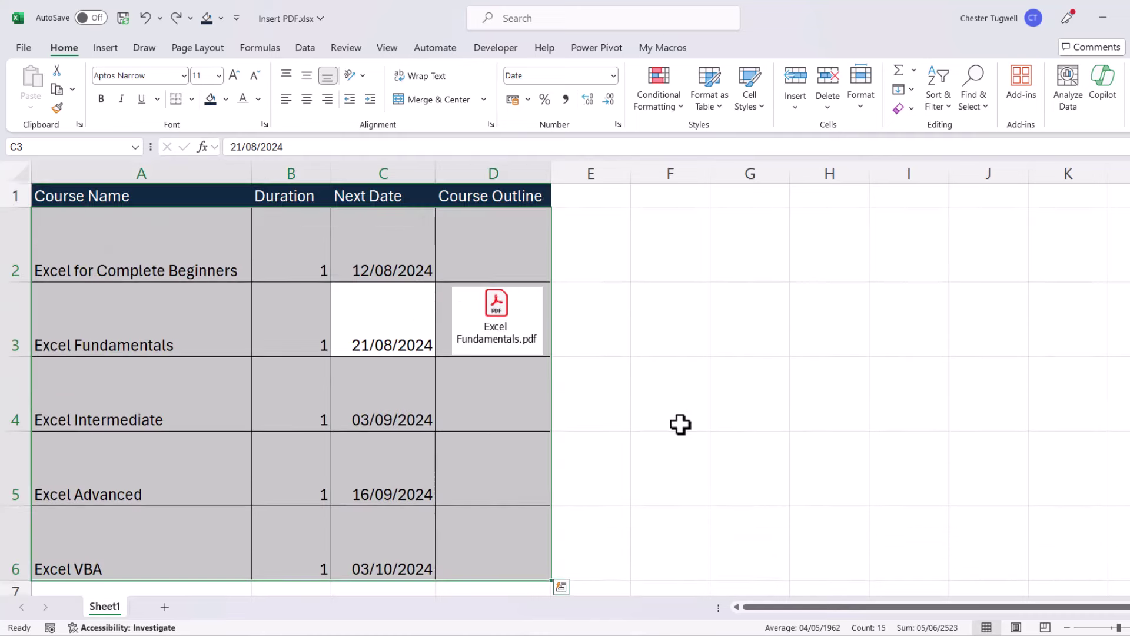
left_click(646, 343)
left_click_drag(492, 260, 496, 322)
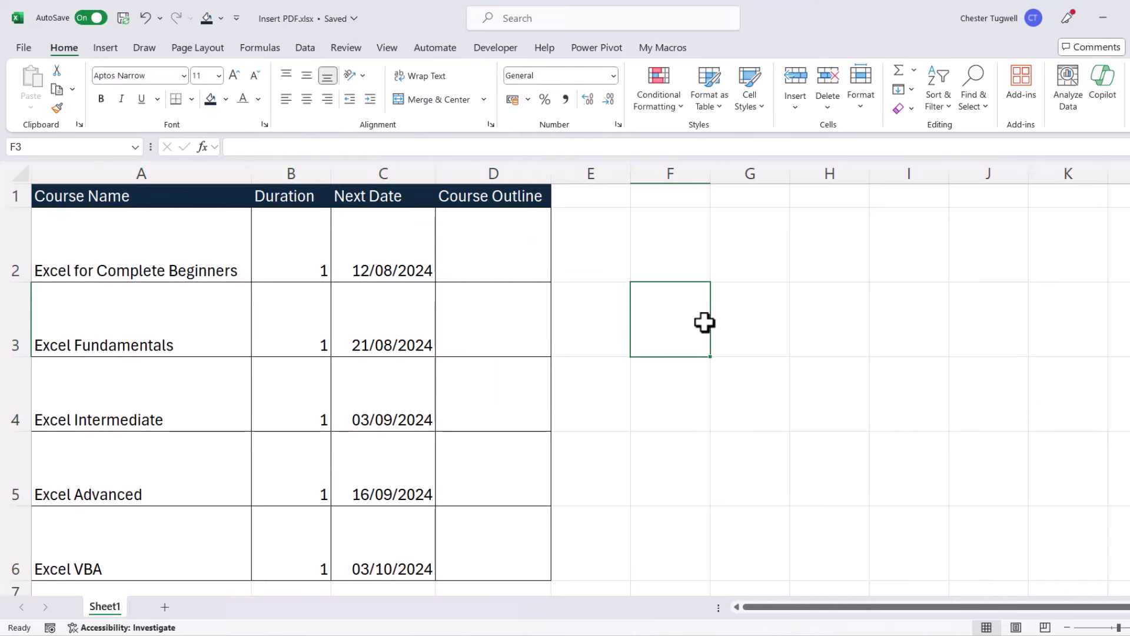
- Select cell D2 and open the Object dialog from the Insert tab's Text group
left_click(518, 245)
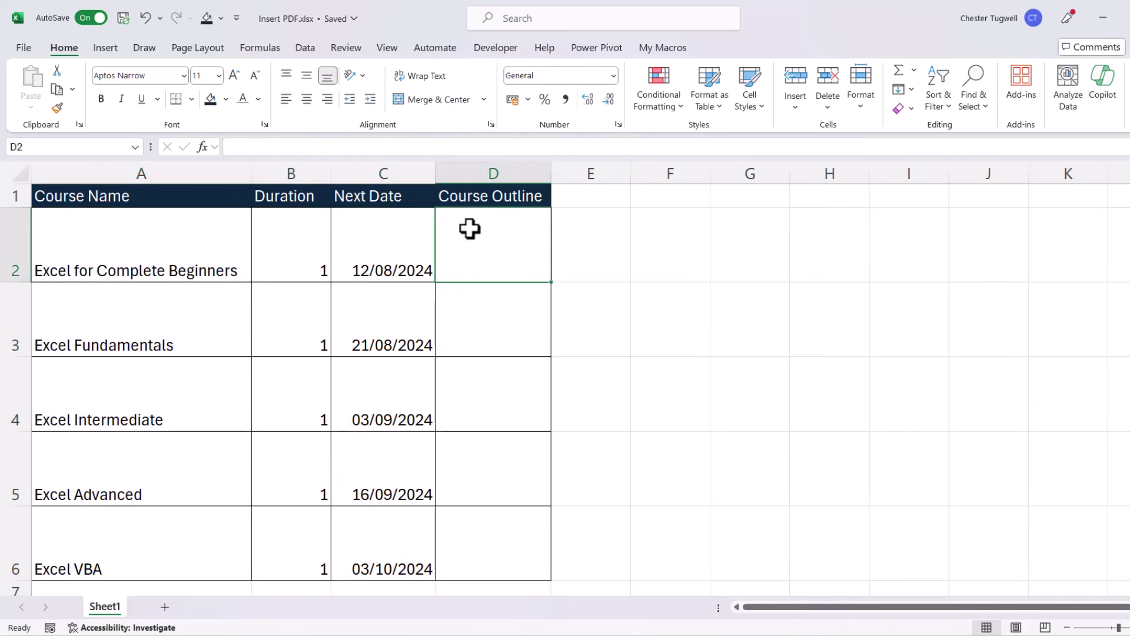
left_click(104, 47)
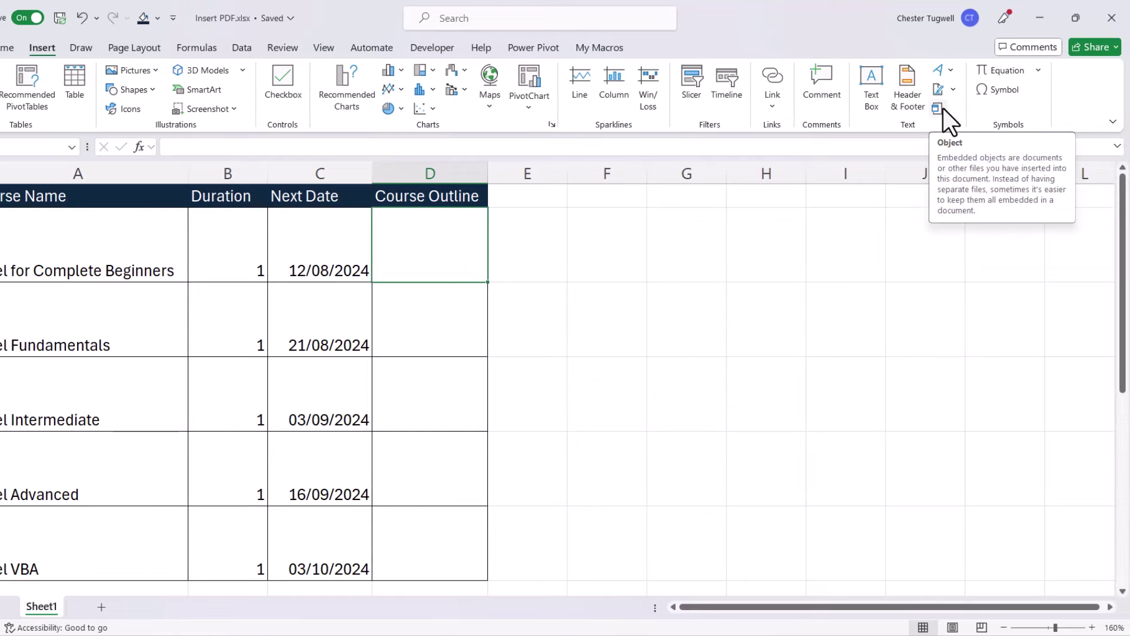
left_click(1077, 18)
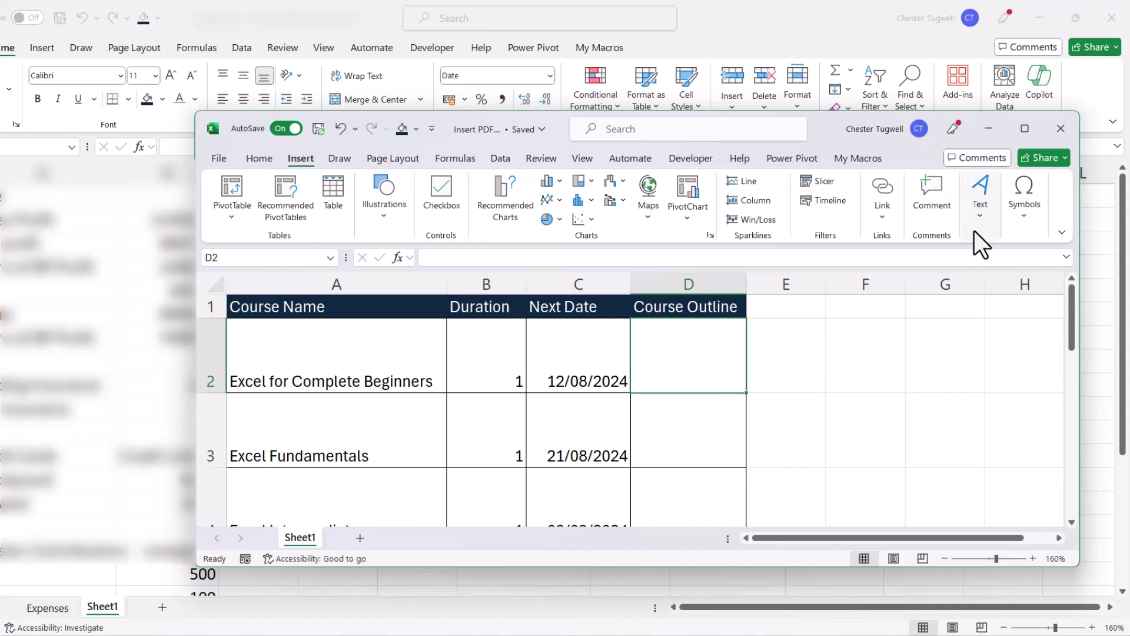
left_click(984, 211)
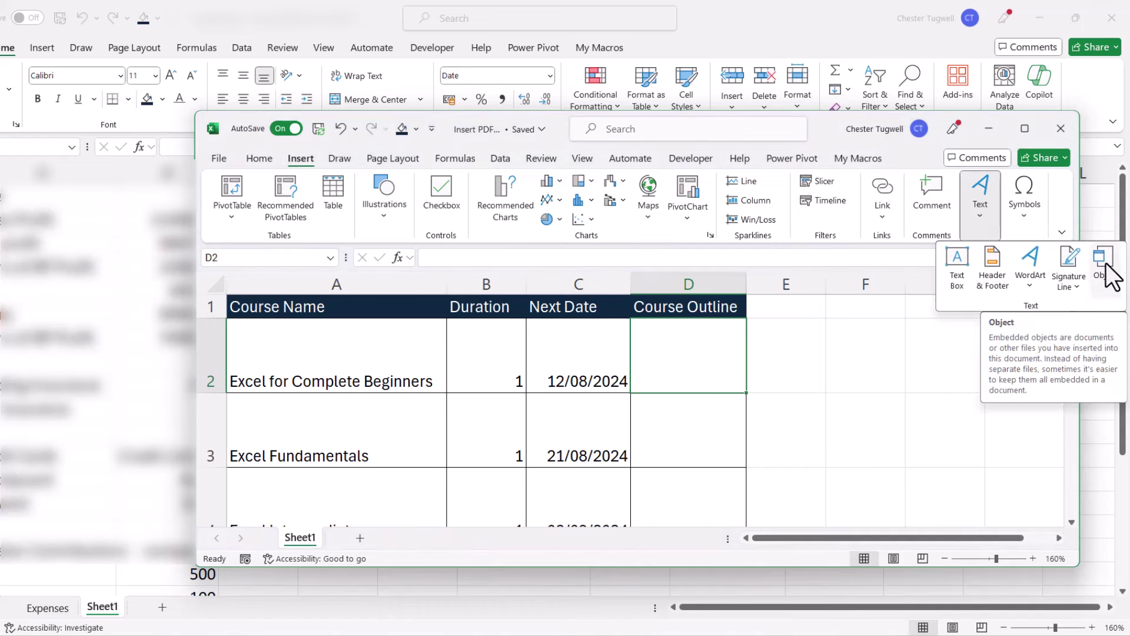
left_click(1024, 128)
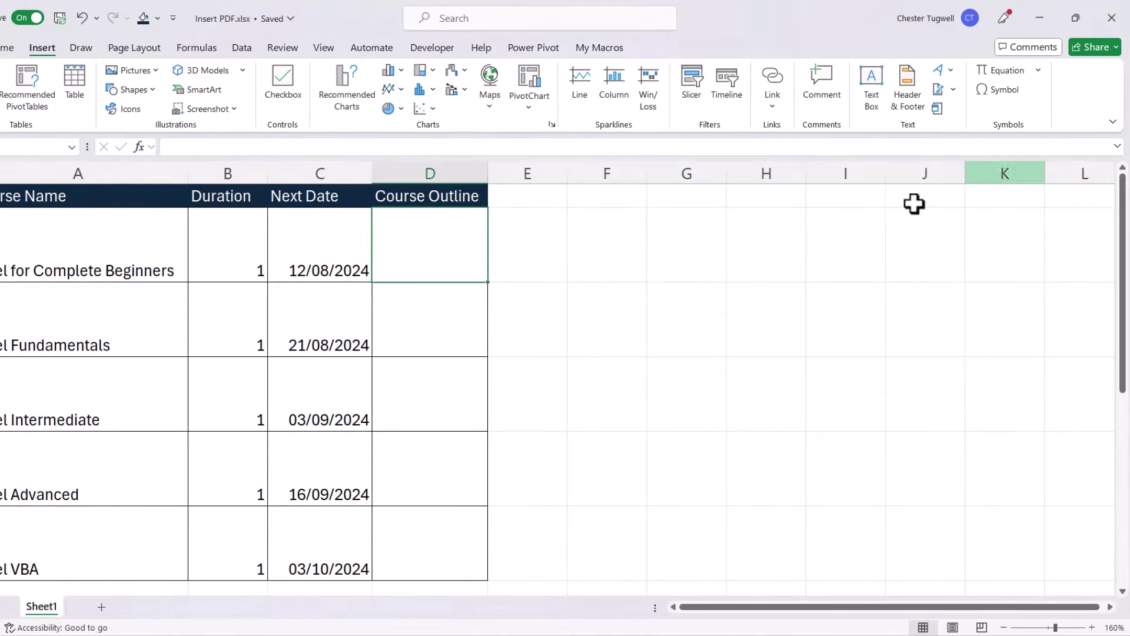
left_click(939, 110)
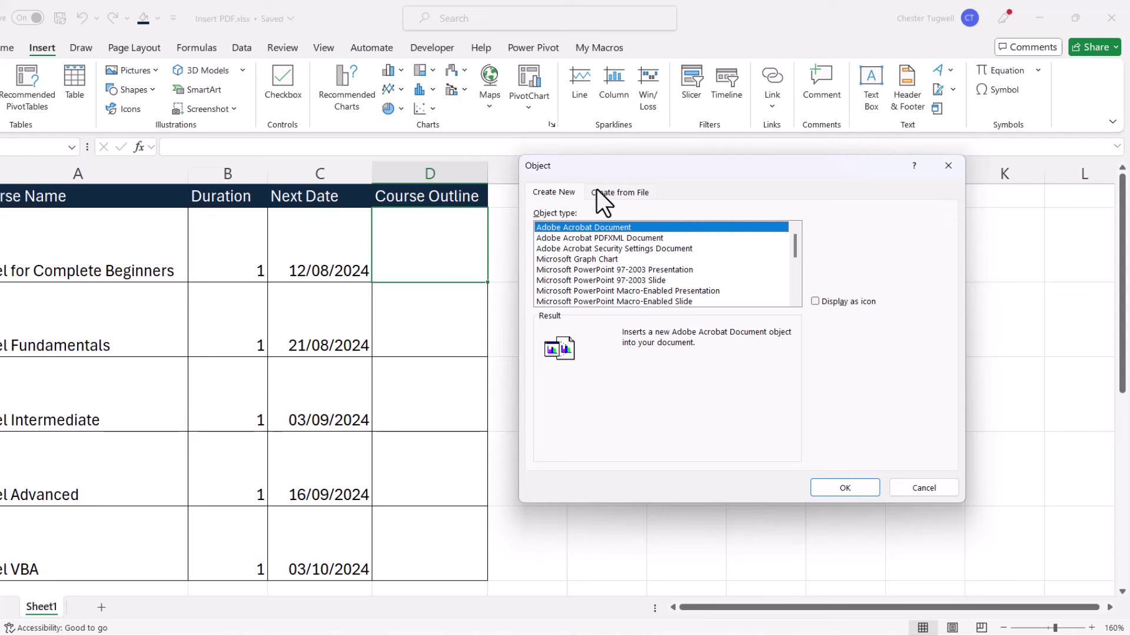
- Embed Excel For Complete Beginners.pdf from file, leaving Link to file unchecked
left_click(621, 193)
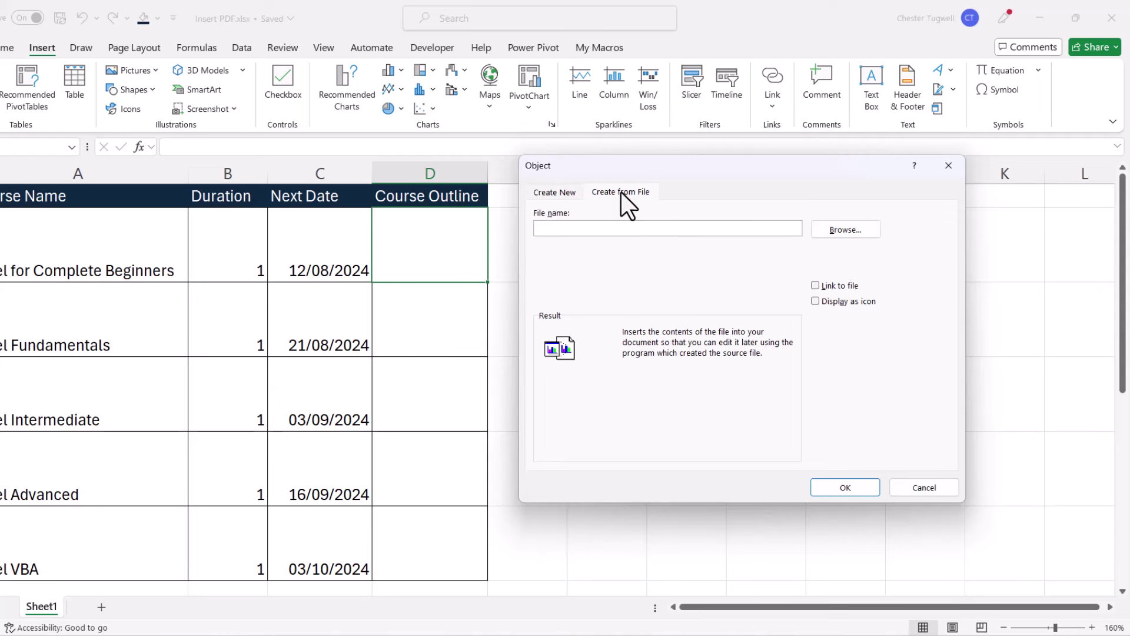
left_click(836, 232)
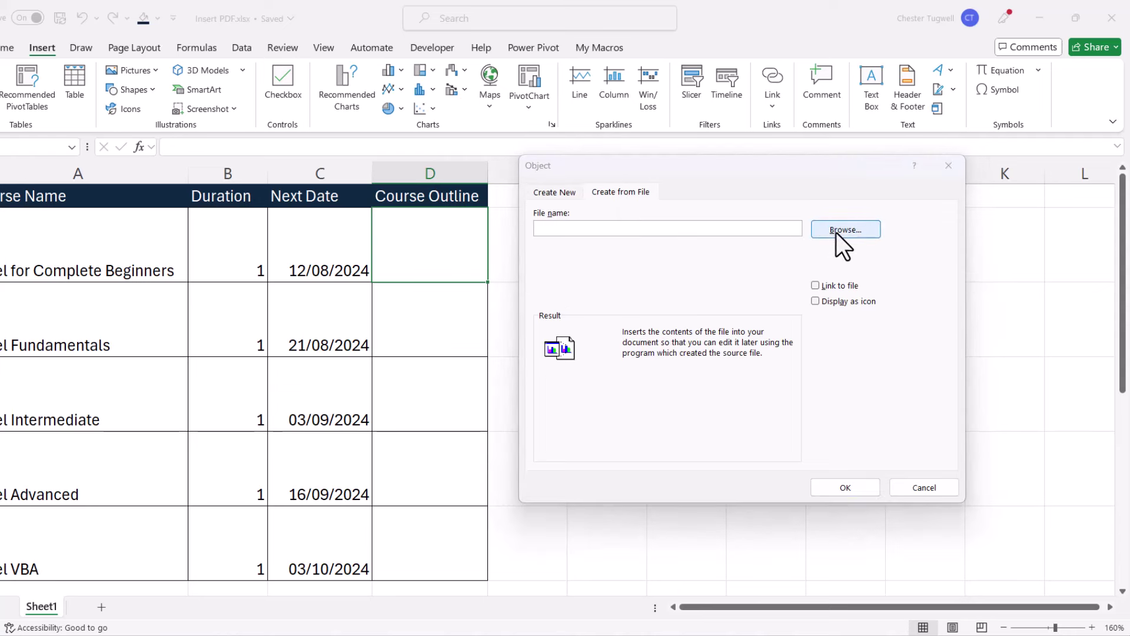
left_click(846, 322)
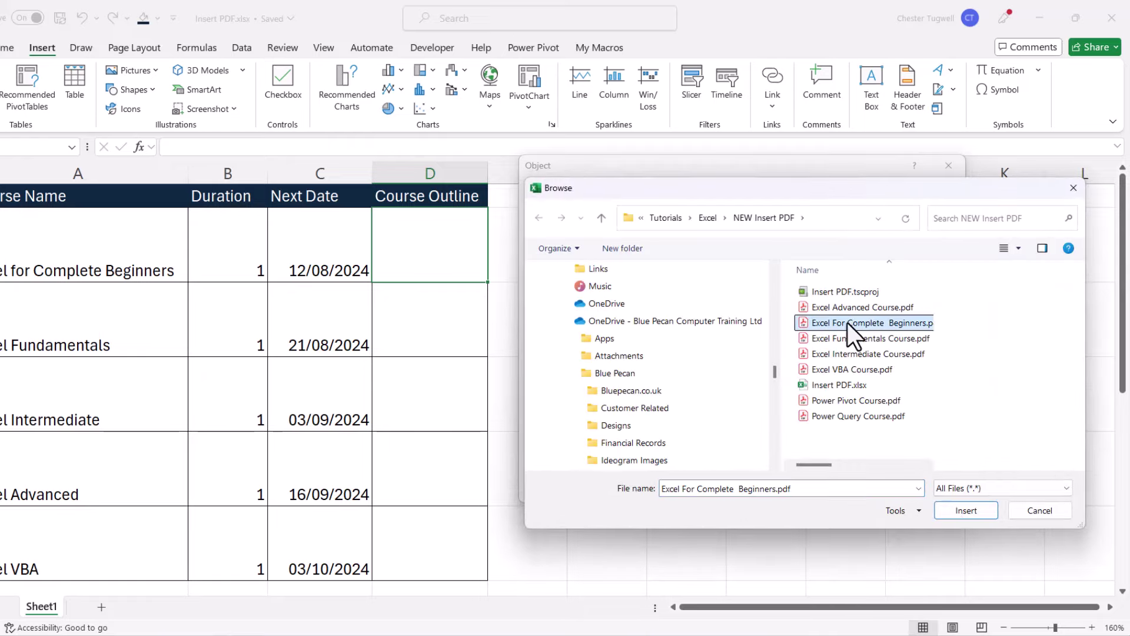
left_click(966, 510)
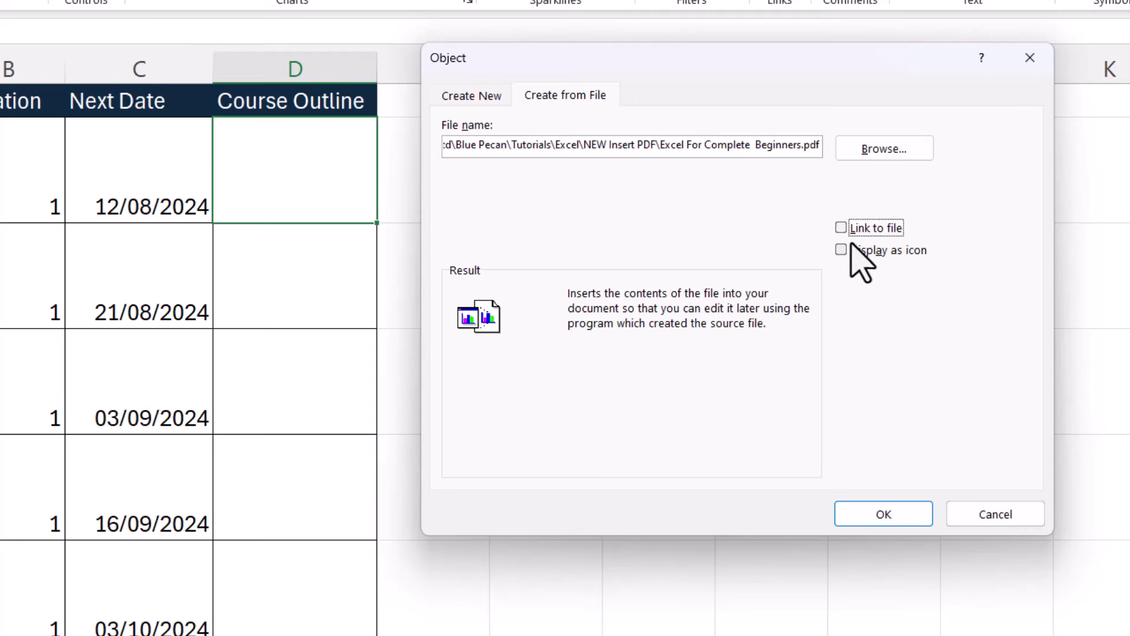
left_click(842, 228)
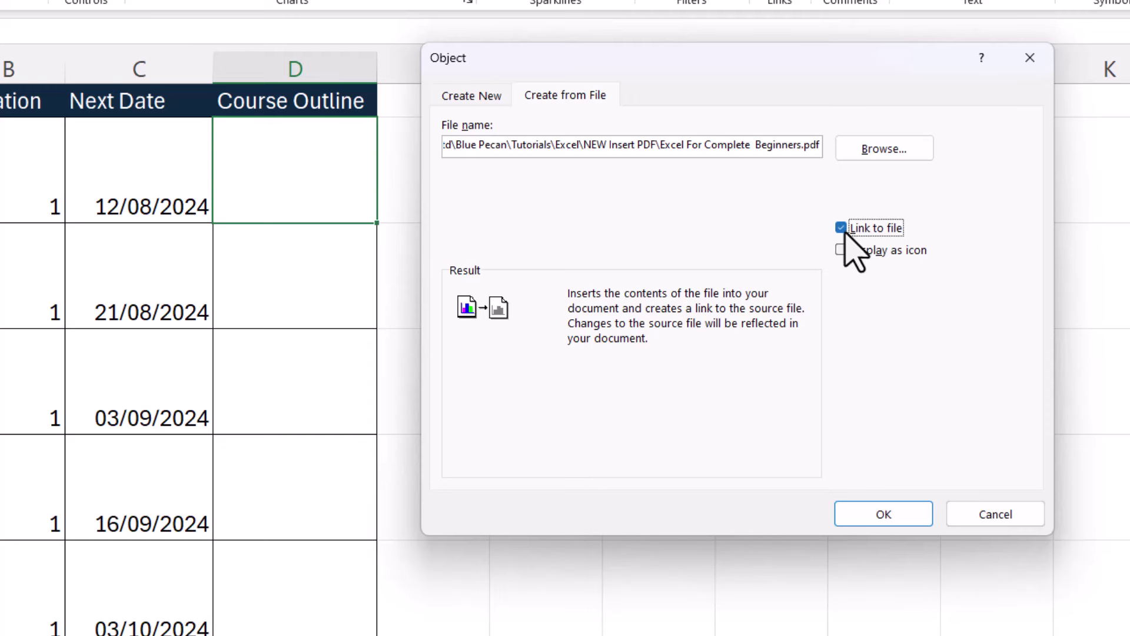
left_click(842, 229)
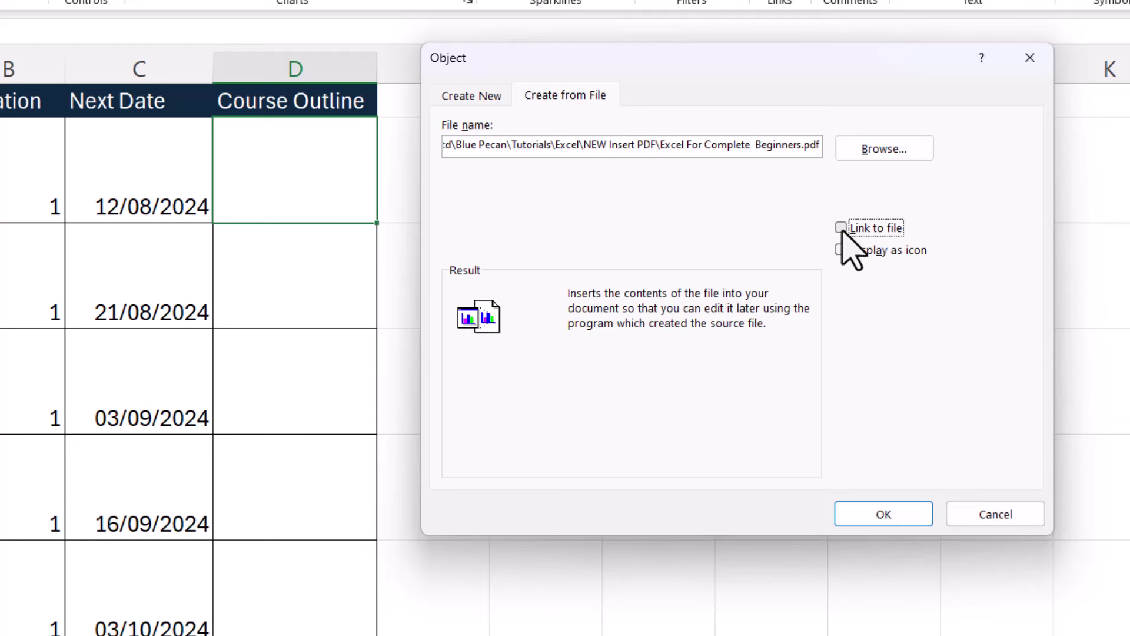
left_click(872, 515)
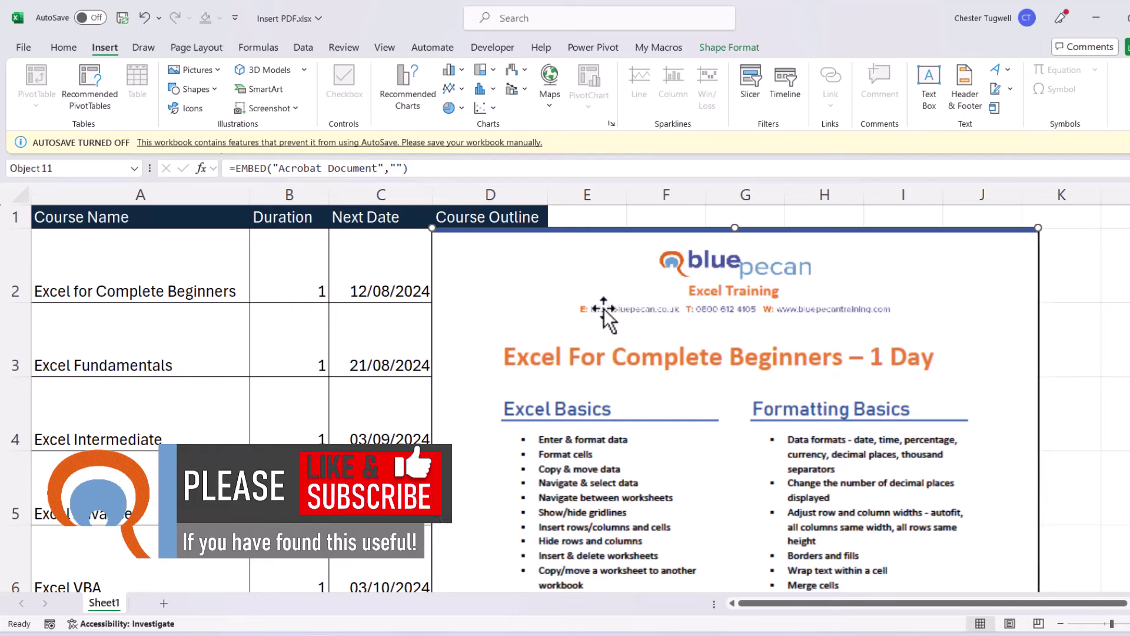
- Set the embedded PDF object's width to 1 cm on Shape Format
left_click(723, 47)
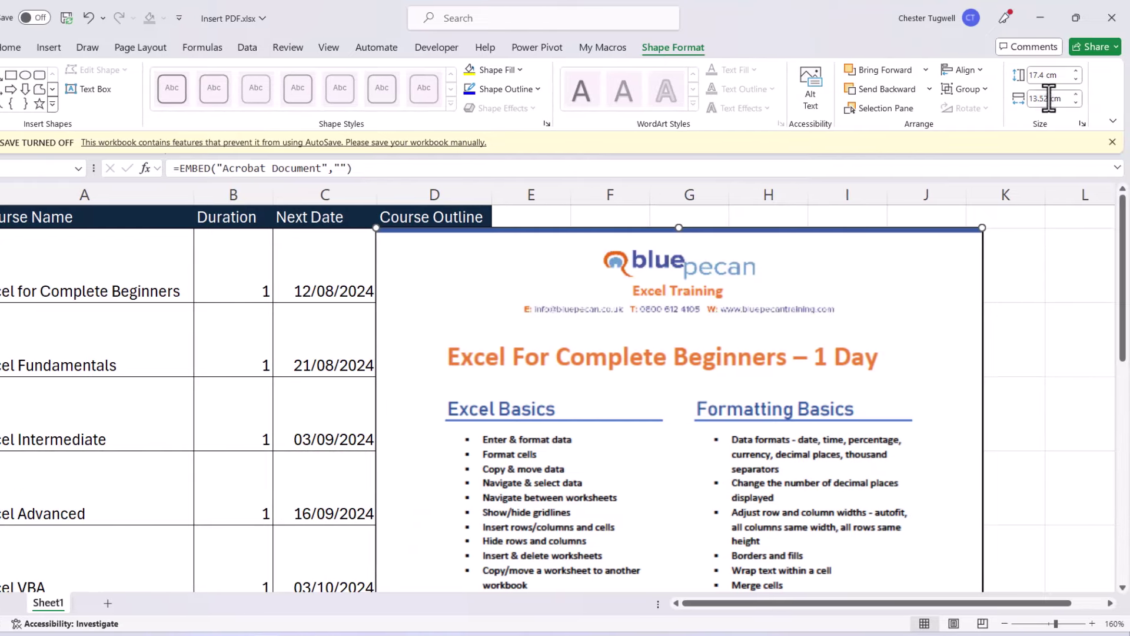
left_click(1049, 98)
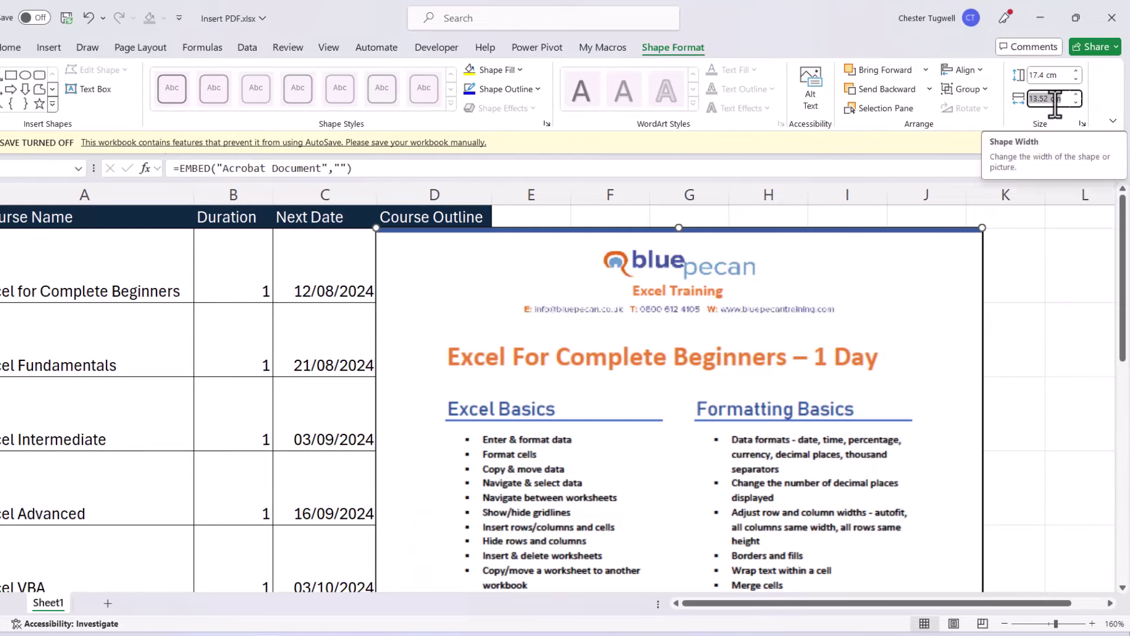
type("1")
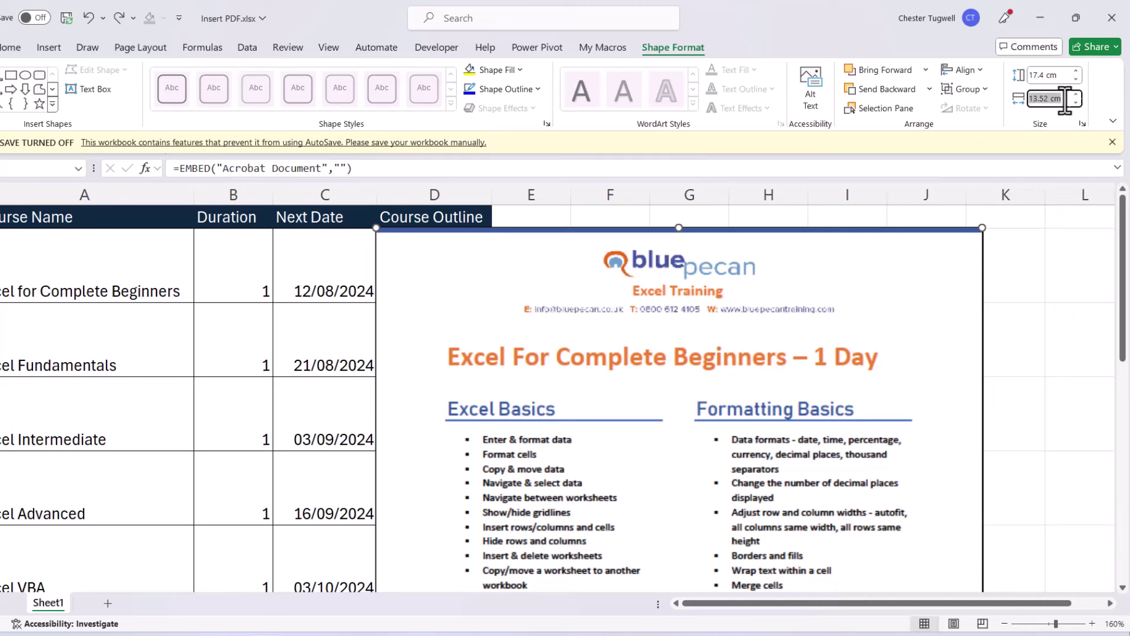
key("Return")
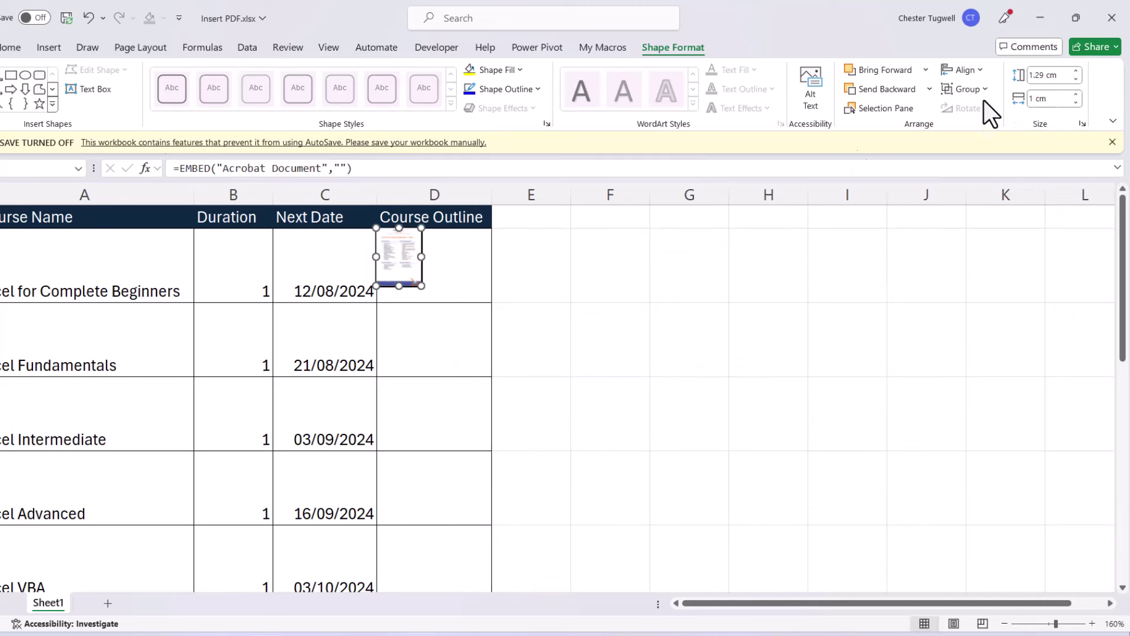
- Centre the PDF thumbnail in D2 and set its line colour to No Line
left_click_drag(396, 247, 430, 251)
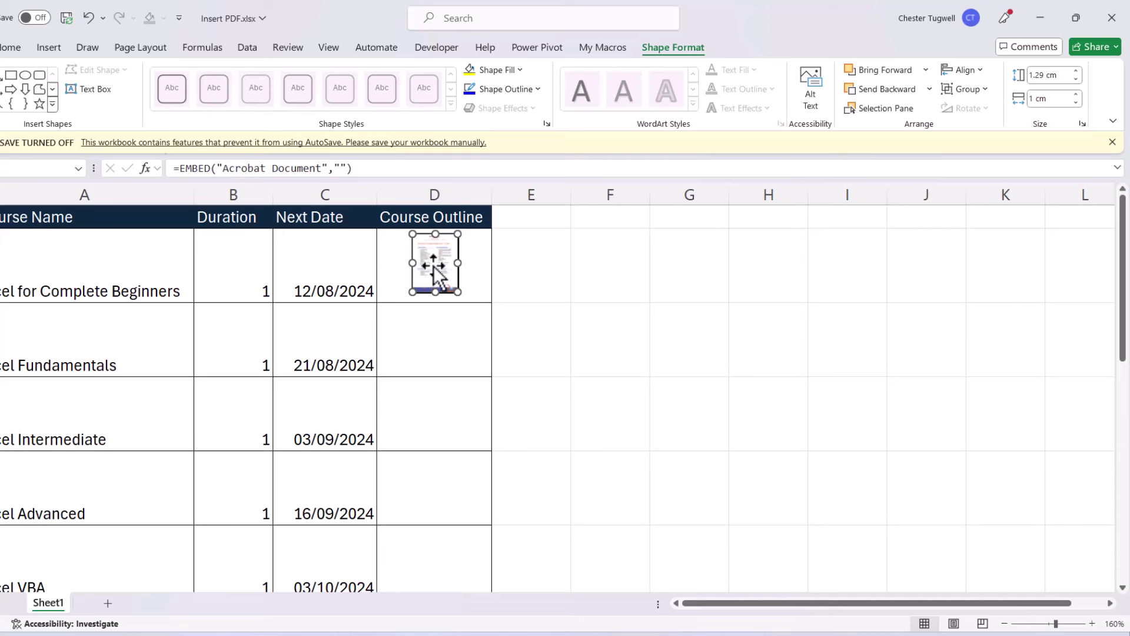
right_click(434, 266)
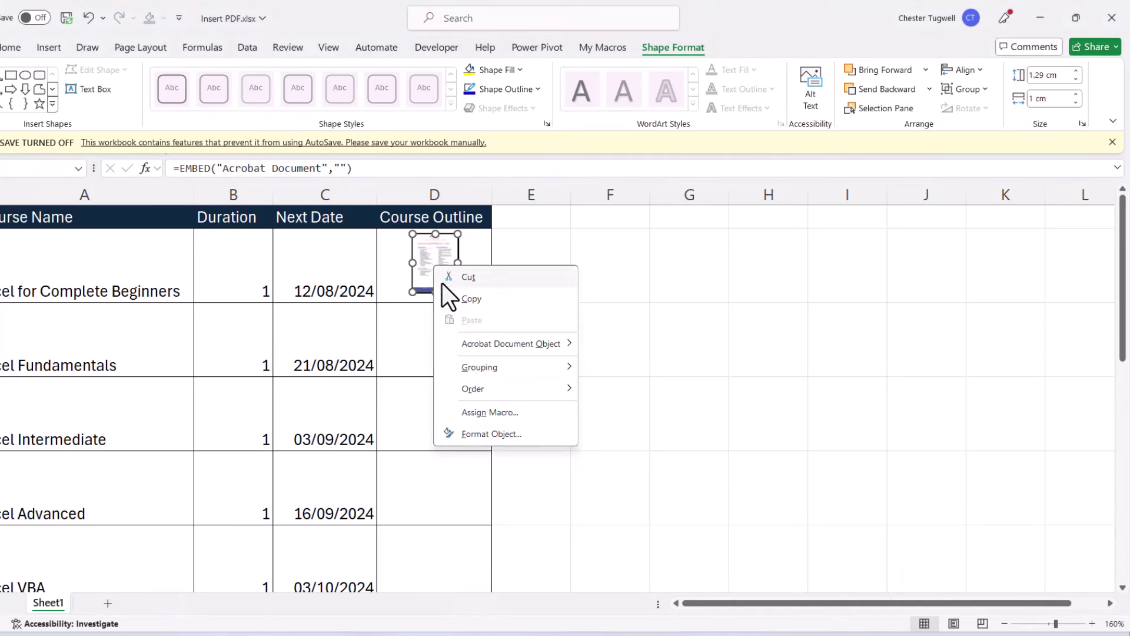
left_click(467, 438)
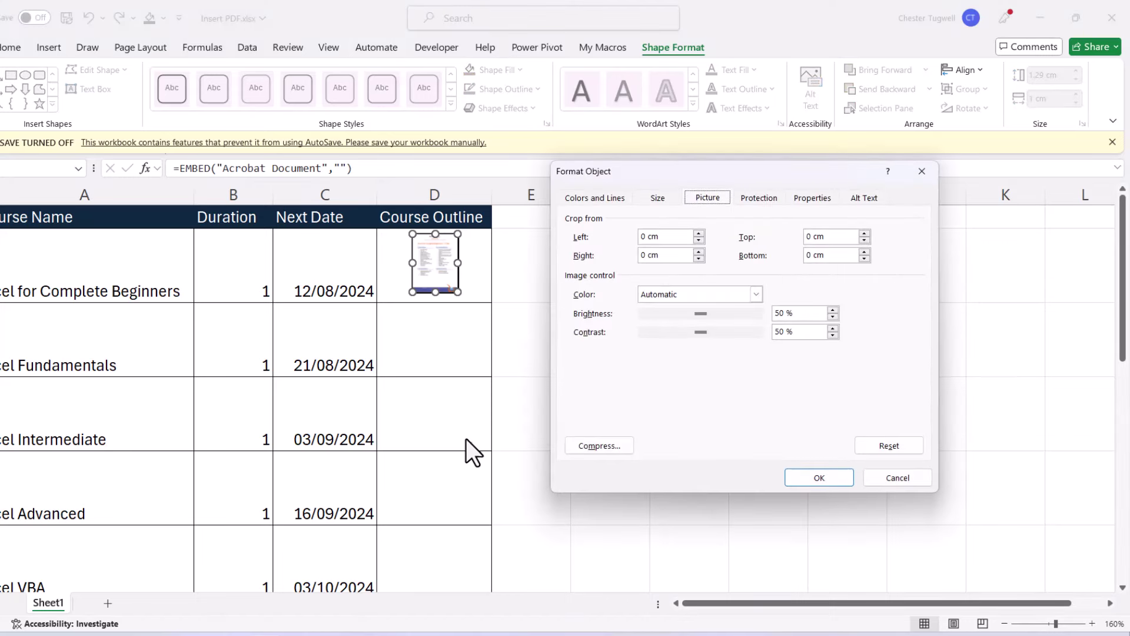
left_click(592, 196)
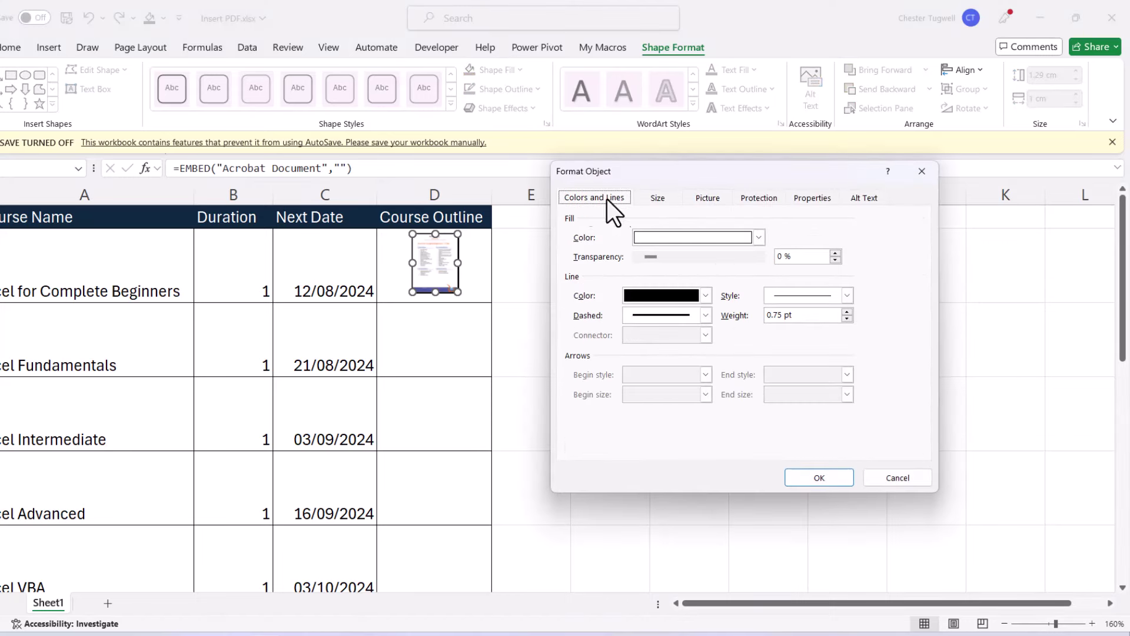
left_click(708, 300)
left_click(685, 321)
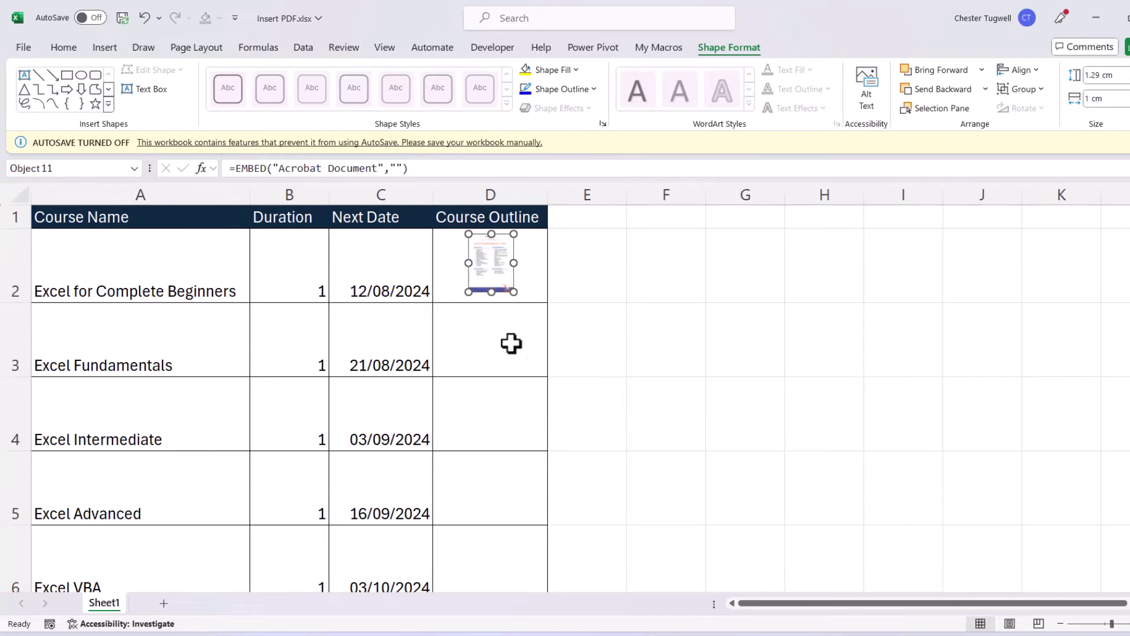
- Select D3 and choose Excel Fundamentals Course.pdf to embed from file
left_click(468, 330)
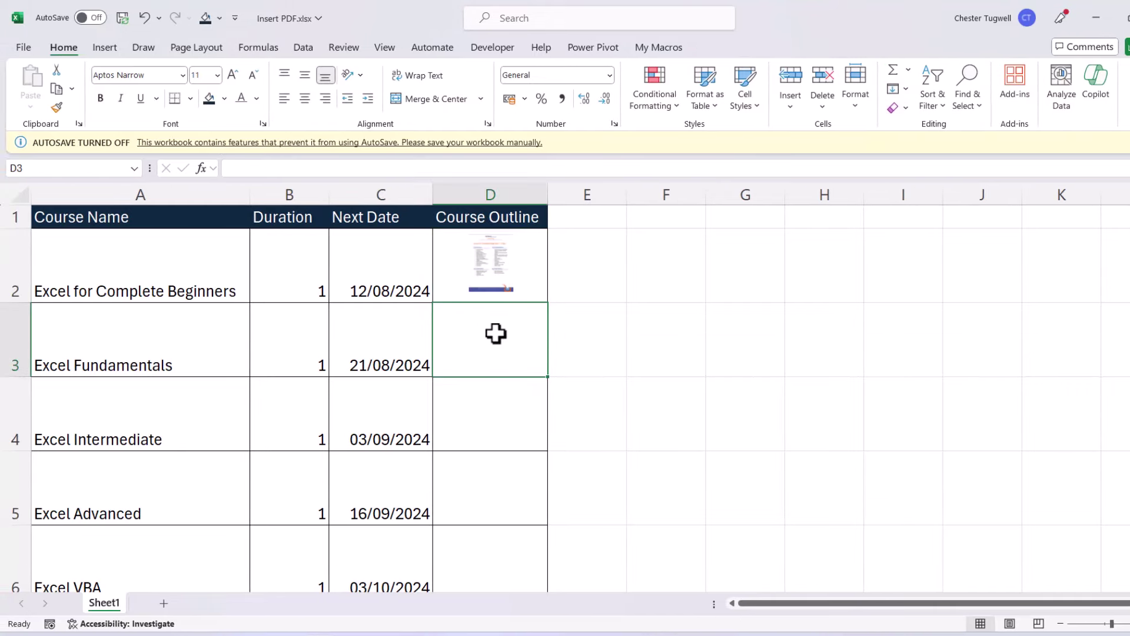
left_click(103, 49)
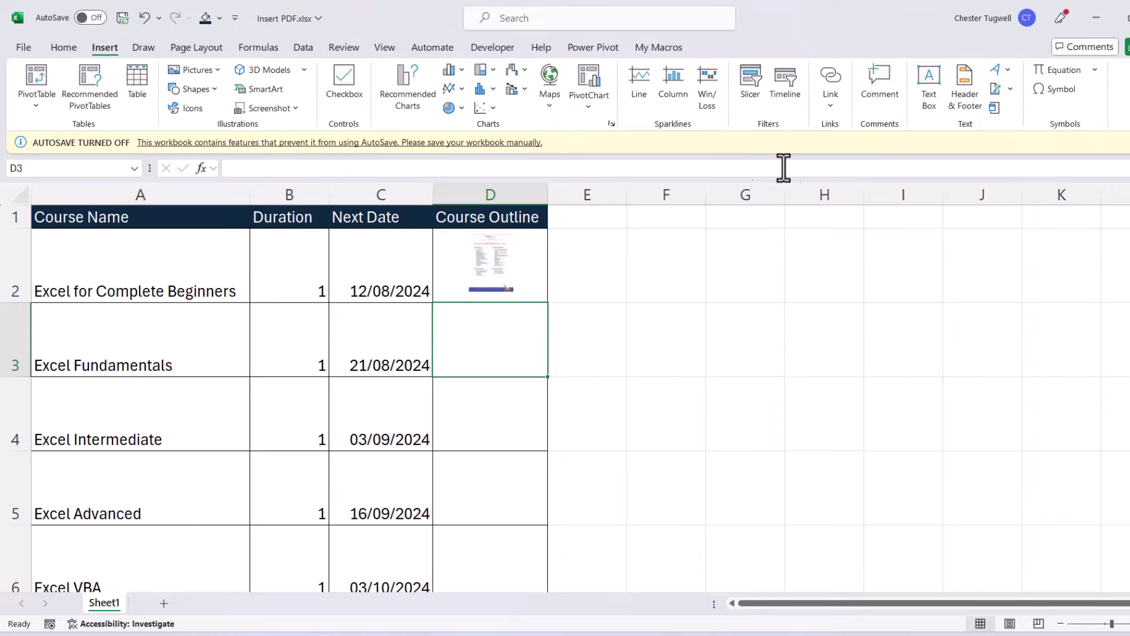
left_click(995, 109)
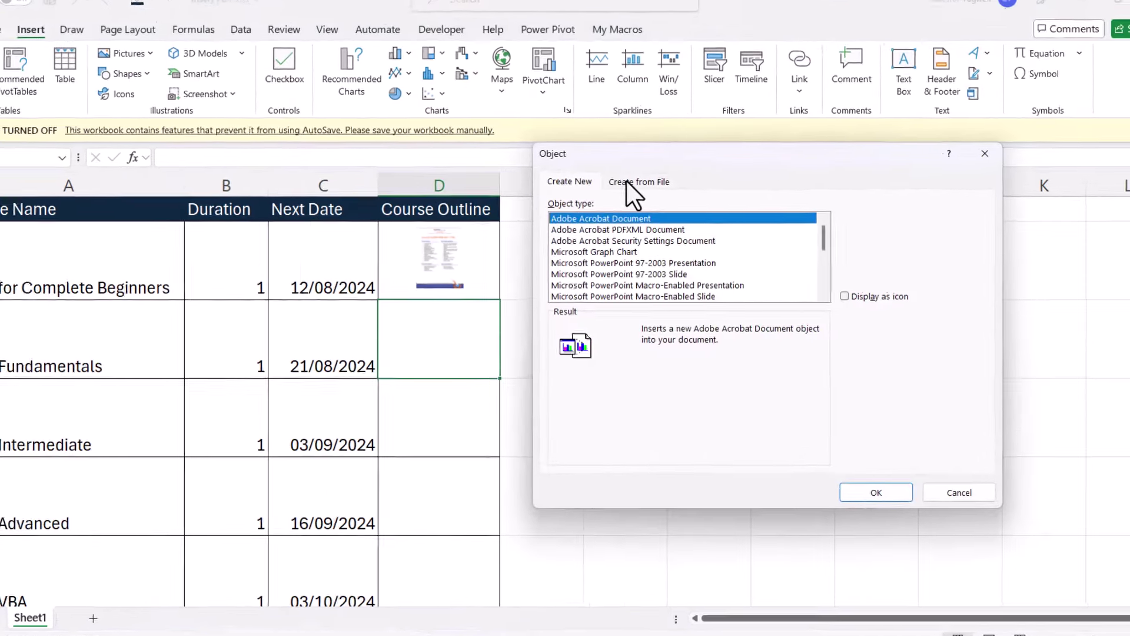
left_click(674, 192)
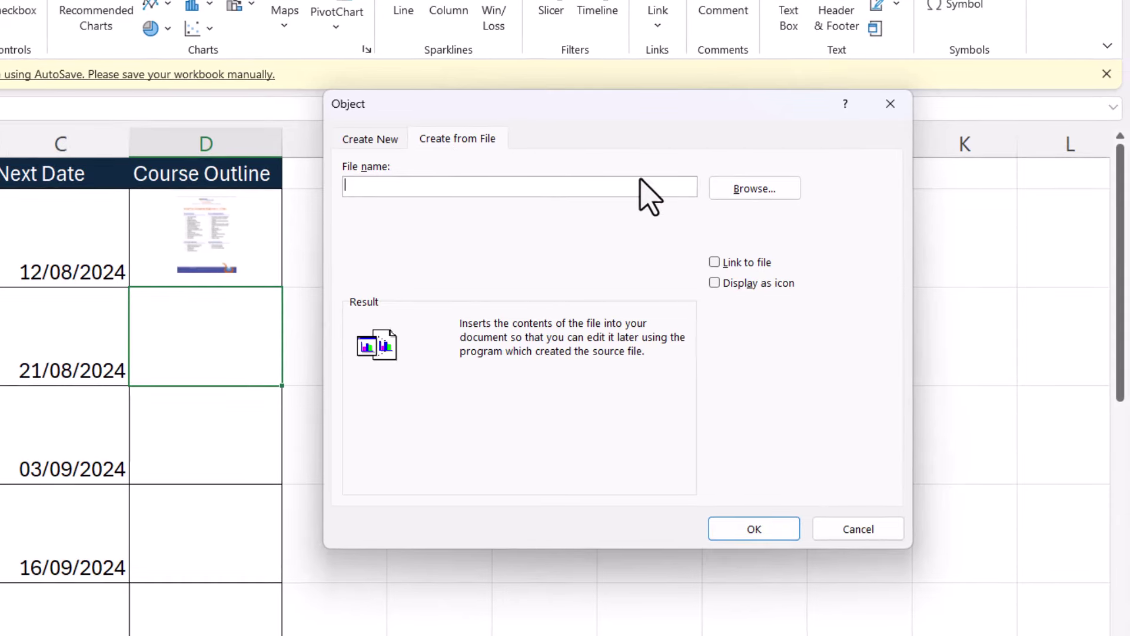
left_click(752, 197)
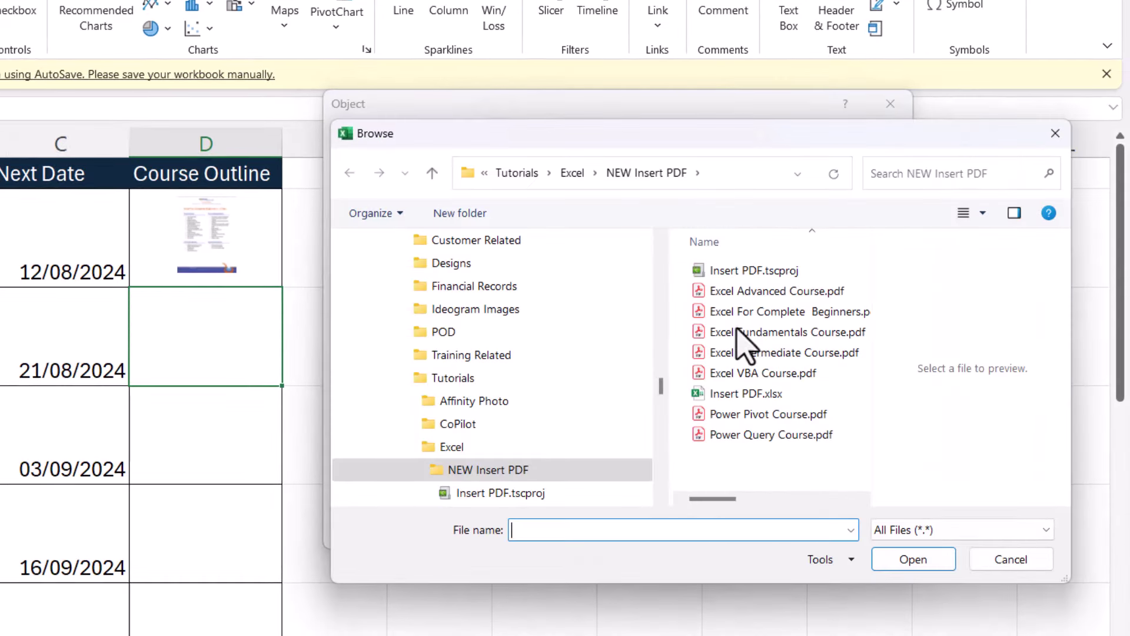
left_click(736, 337)
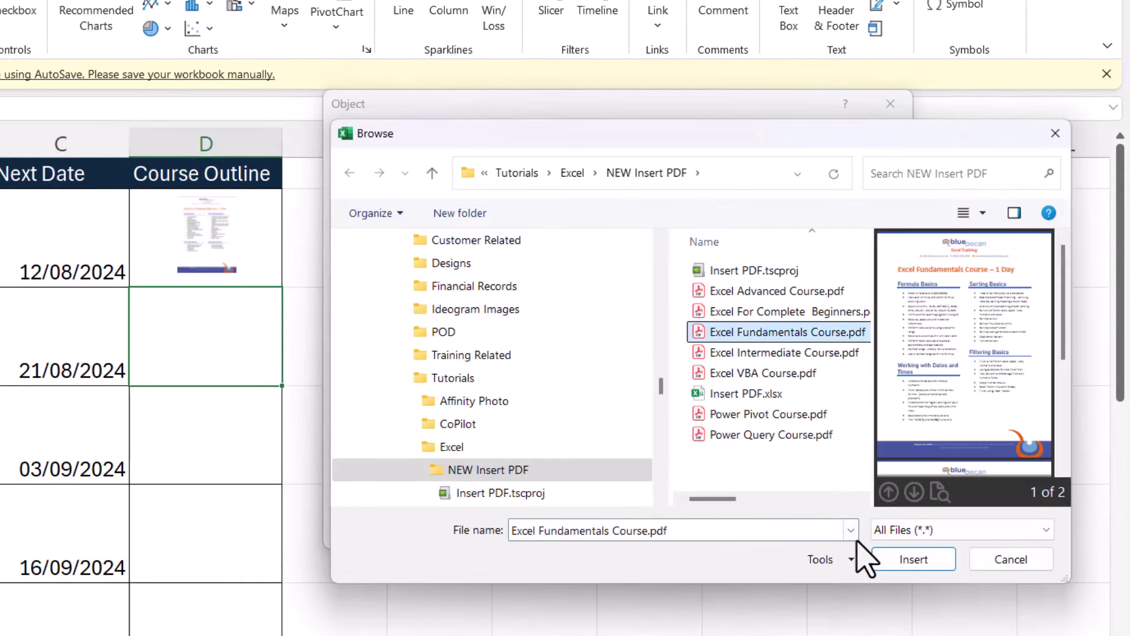
left_click(891, 559)
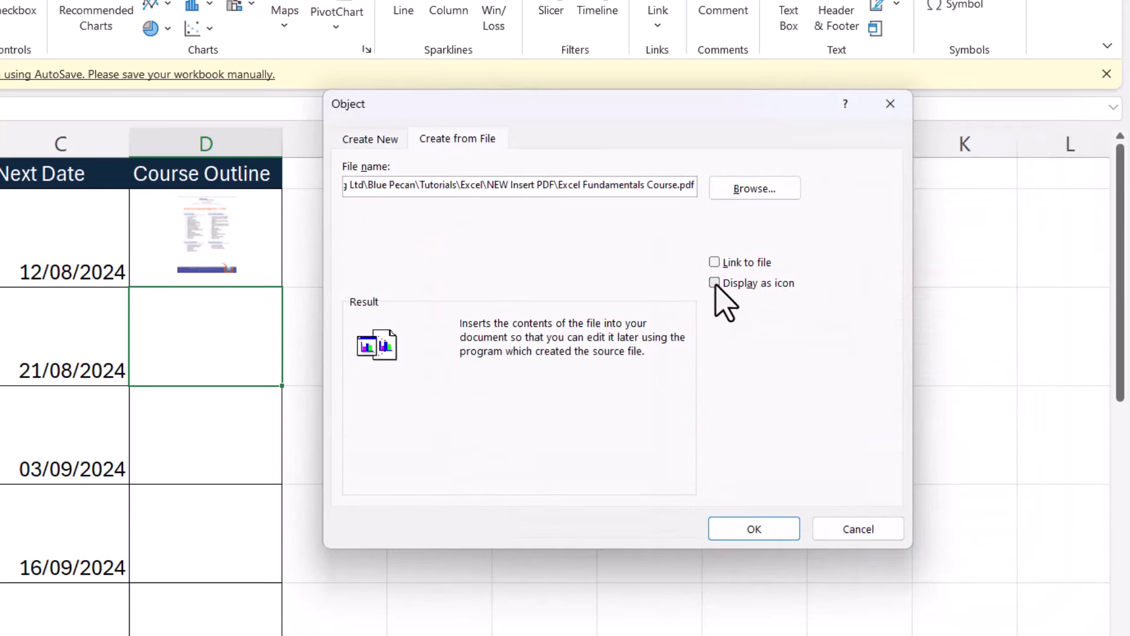
- Display the PDF as an icon captioned Excel Fundamentals.pdf and insert it
left_click(715, 283)
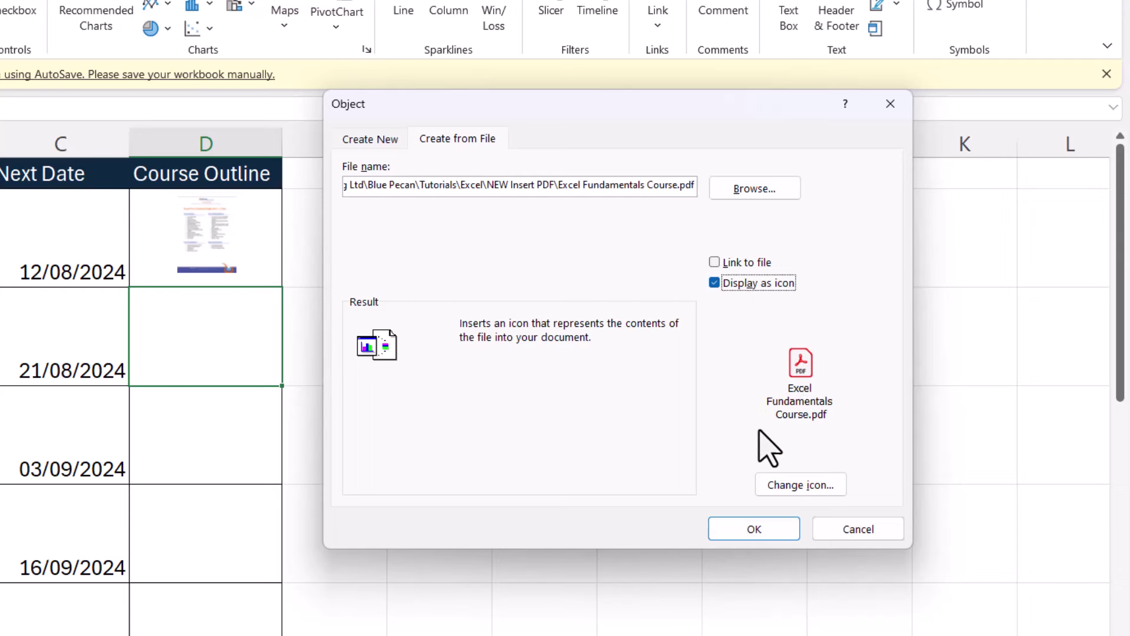
left_click(803, 487)
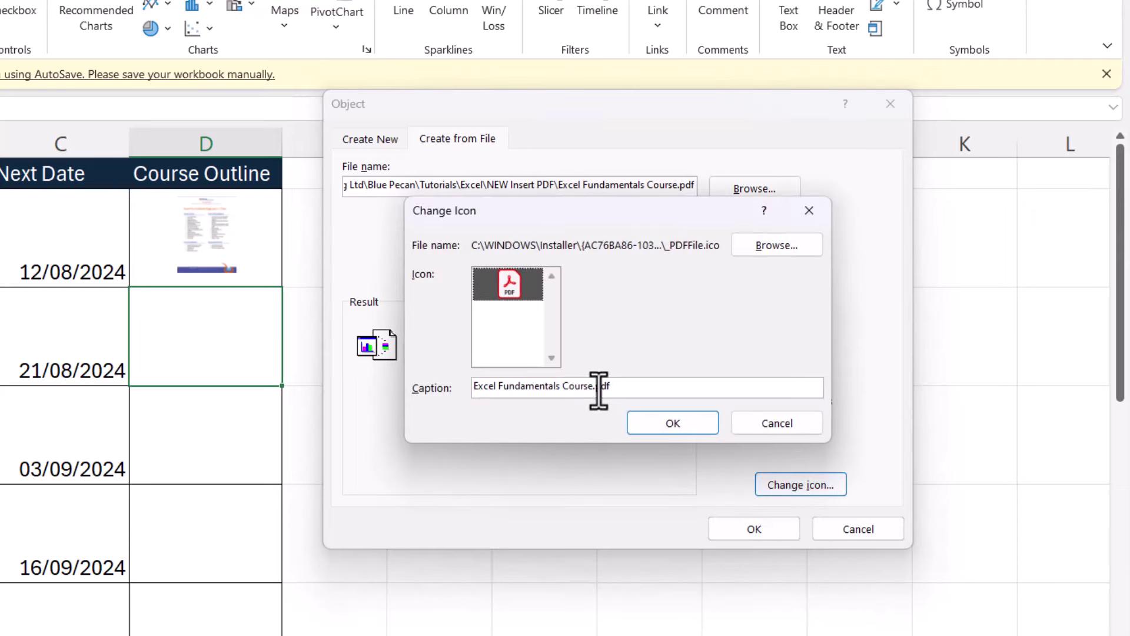
left_click(593, 385)
key("BackSpace")
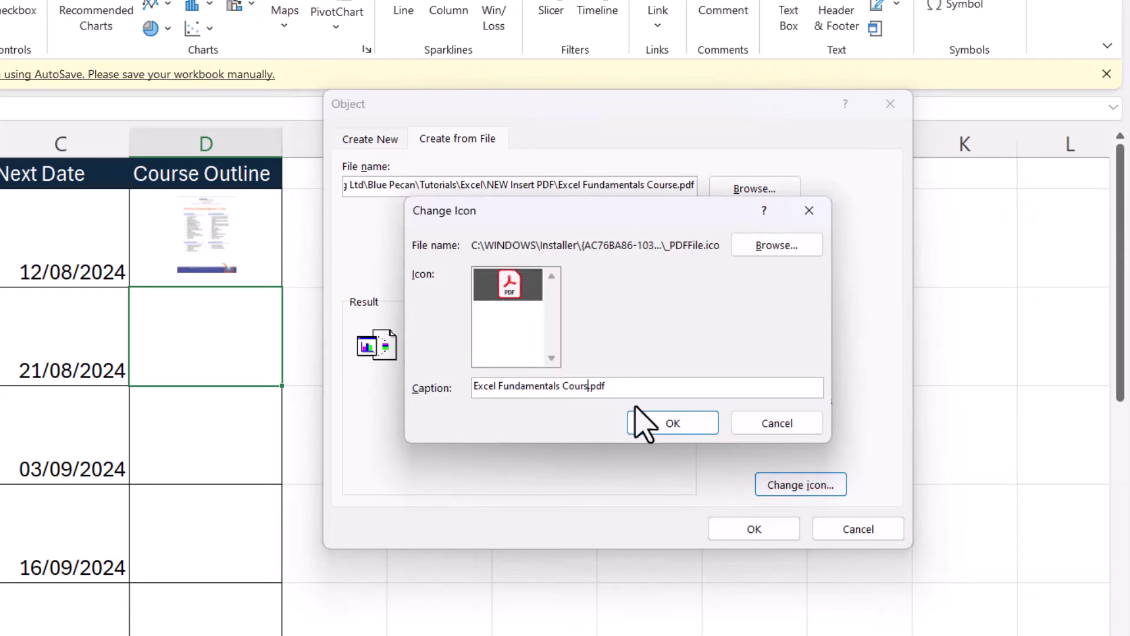
key("BackSpace")
key("BackSpace")
key("BackSpace")
key("BackSpace")
key("BackSpace")
key("BackSpace")
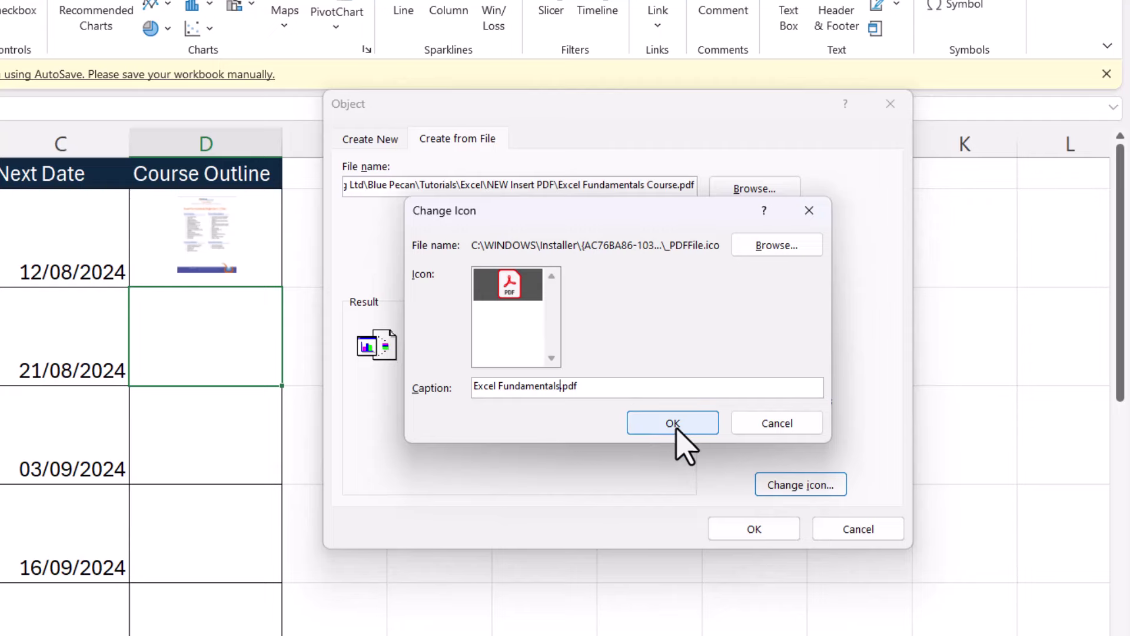
left_click(674, 426)
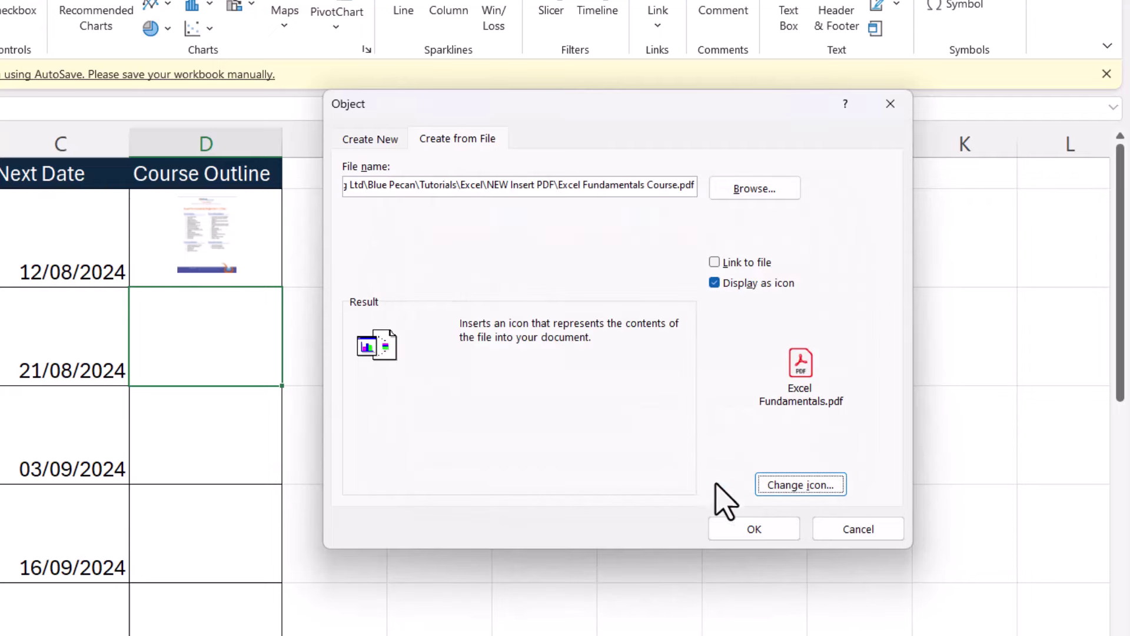
left_click(742, 531)
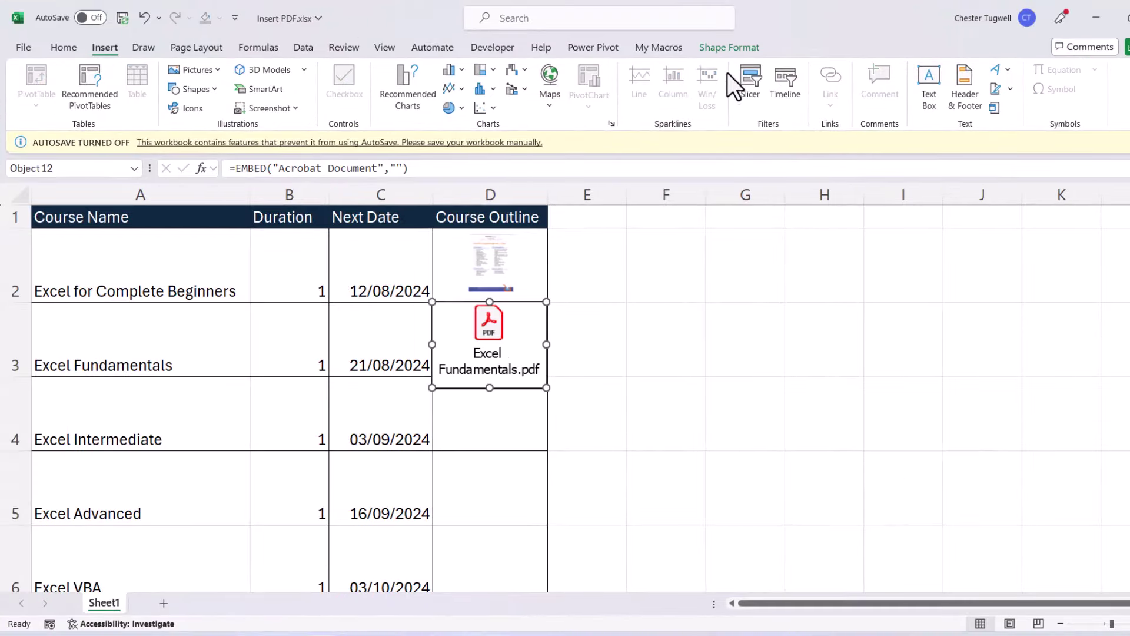
- Set the PDF icon's width to 2 cm and centre it in D3
left_click(729, 47)
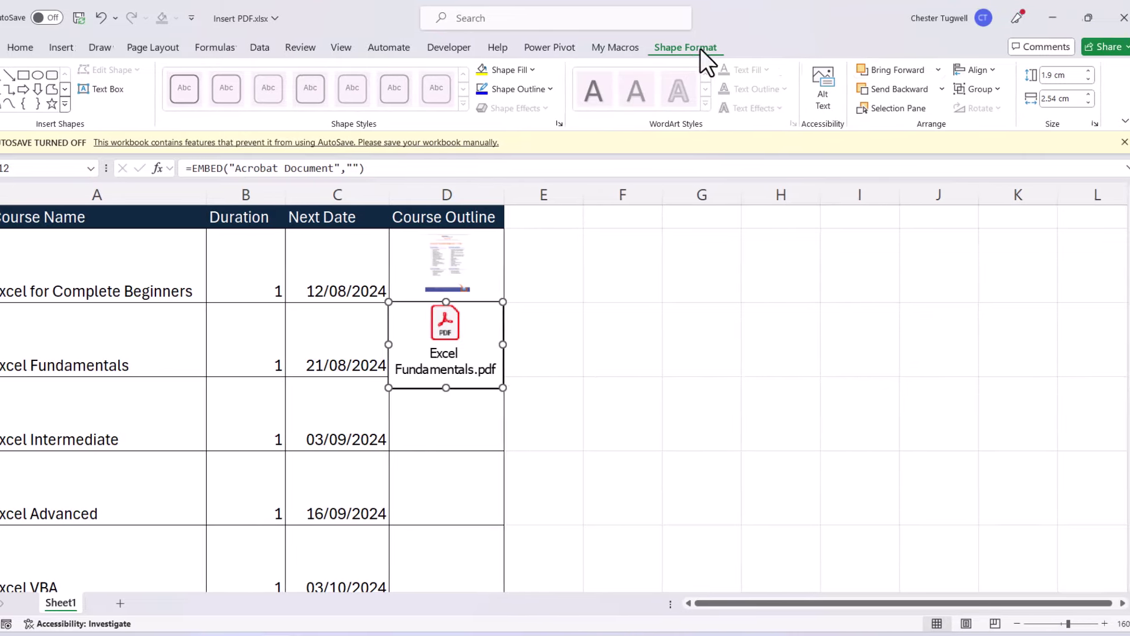
left_click(1064, 98)
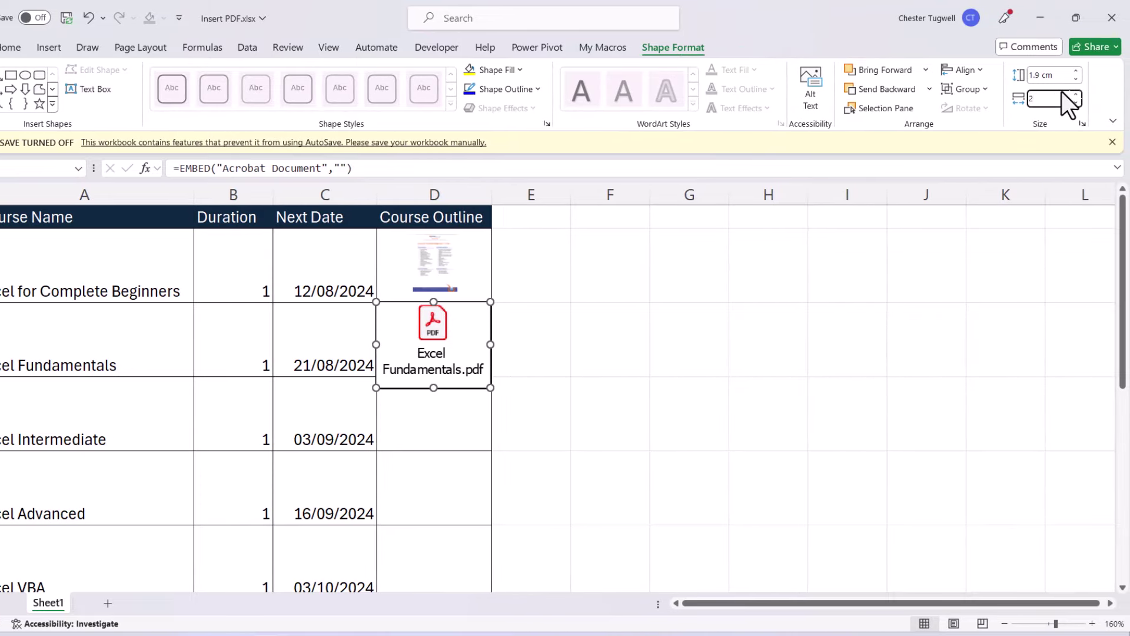
key("Return")
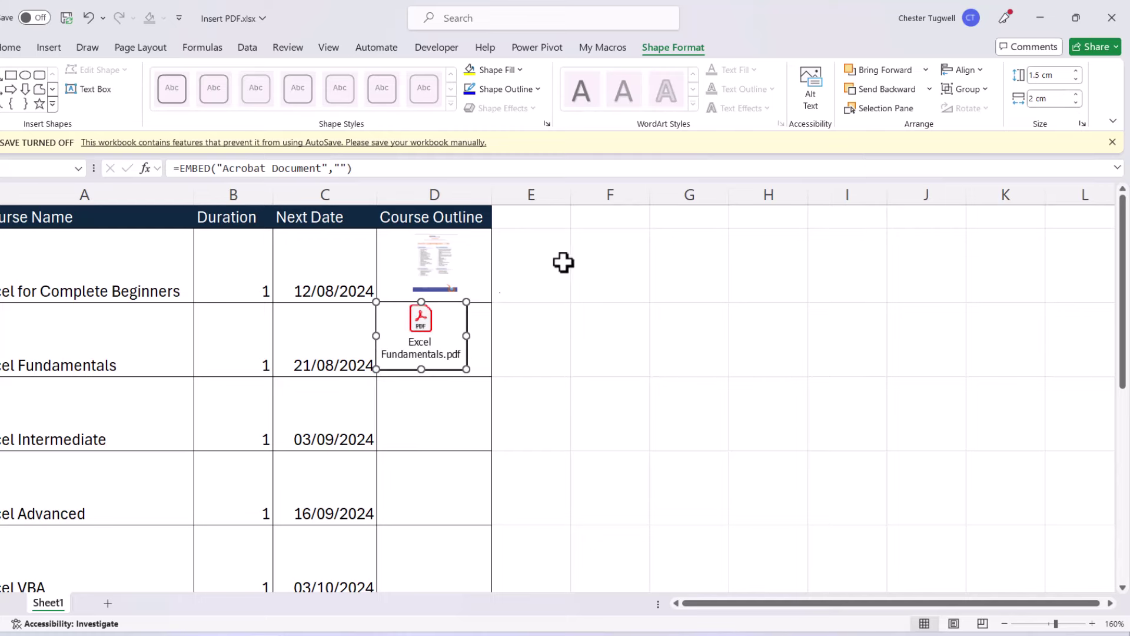
left_click_drag(420, 329, 492, 334)
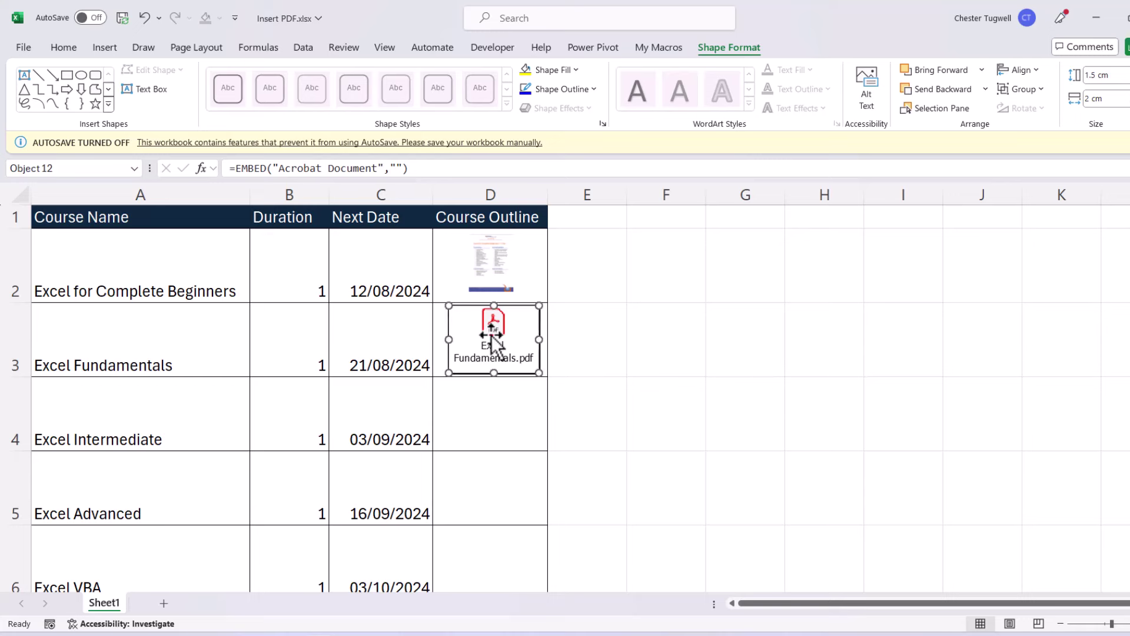
- Remove the icon's border by setting its Line Color to No Line
right_click(492, 334)
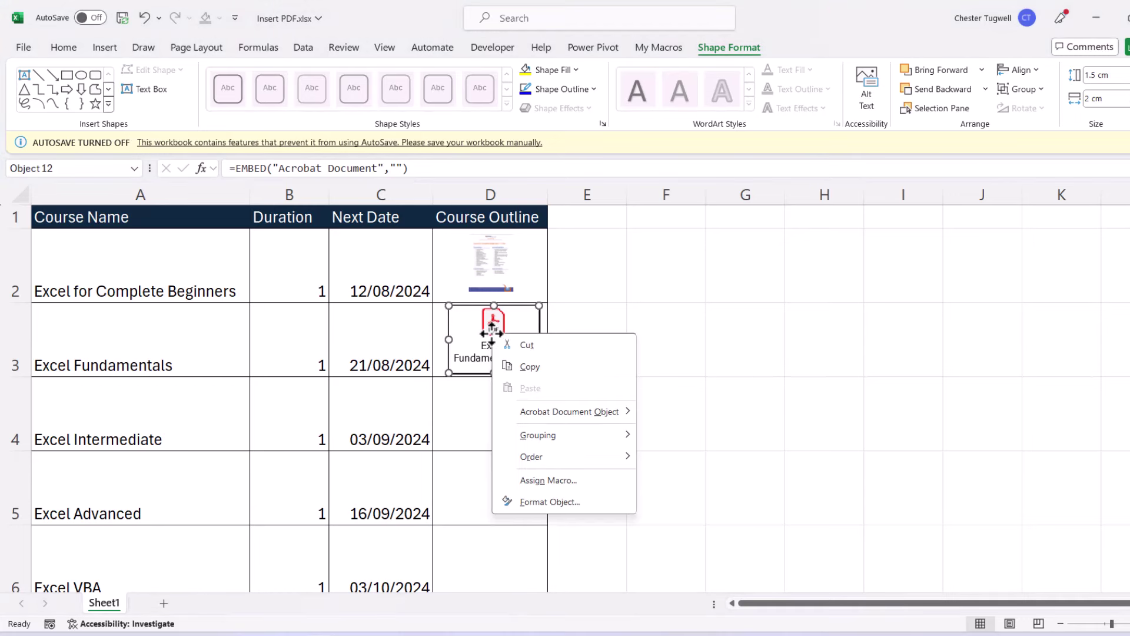
left_click(528, 500)
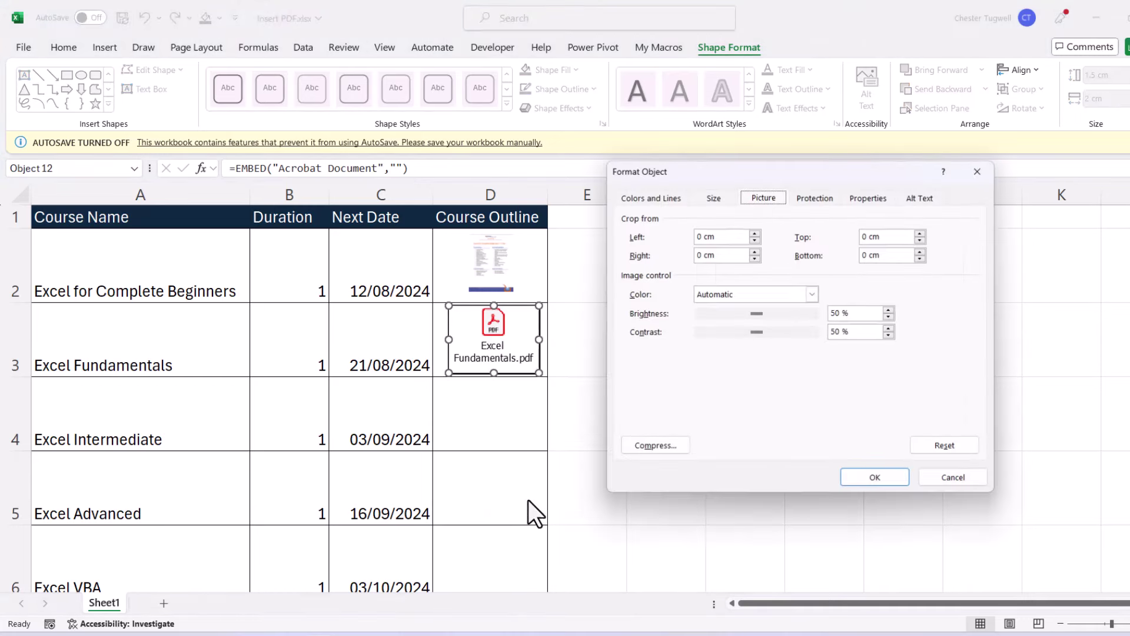
left_click(662, 197)
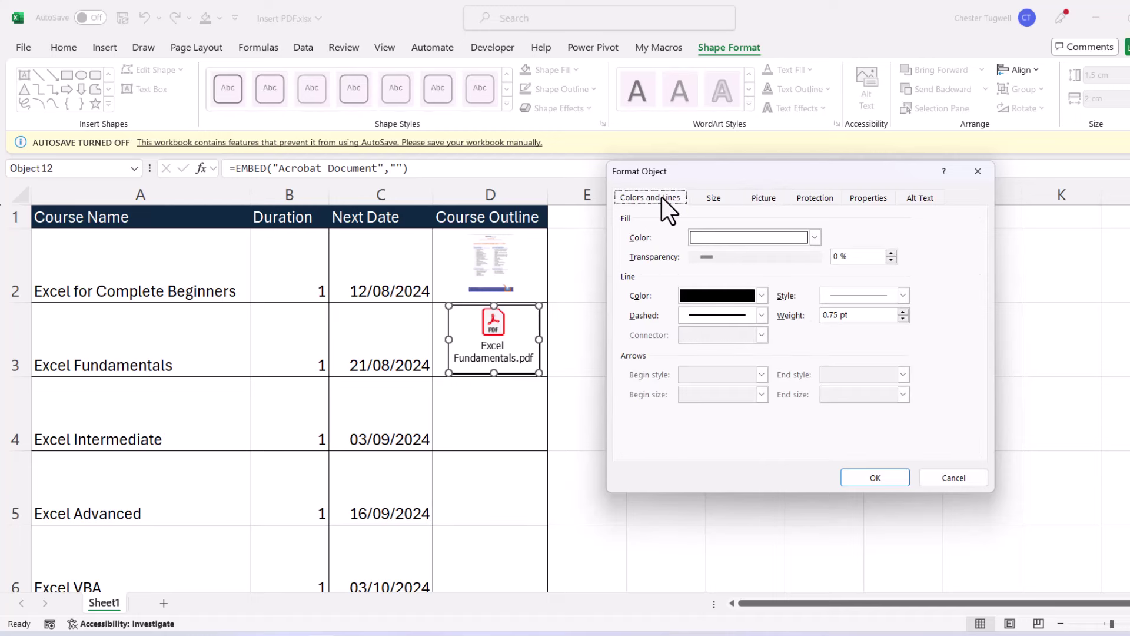
left_click(762, 295)
left_click(747, 320)
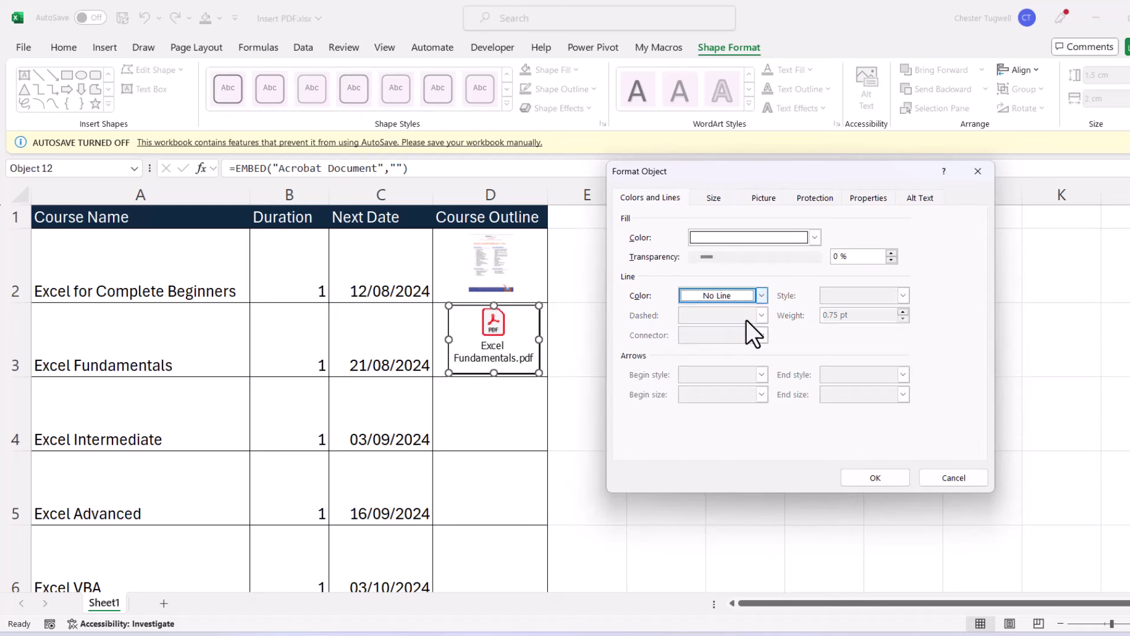
left_click(877, 478)
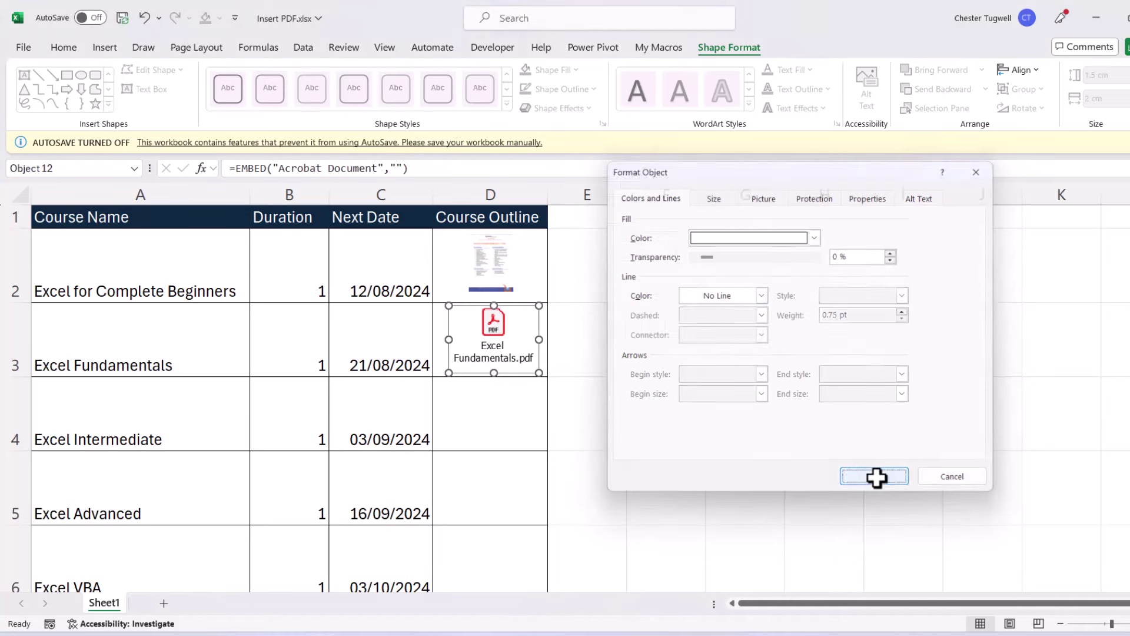
left_click(694, 365)
left_click(423, 251)
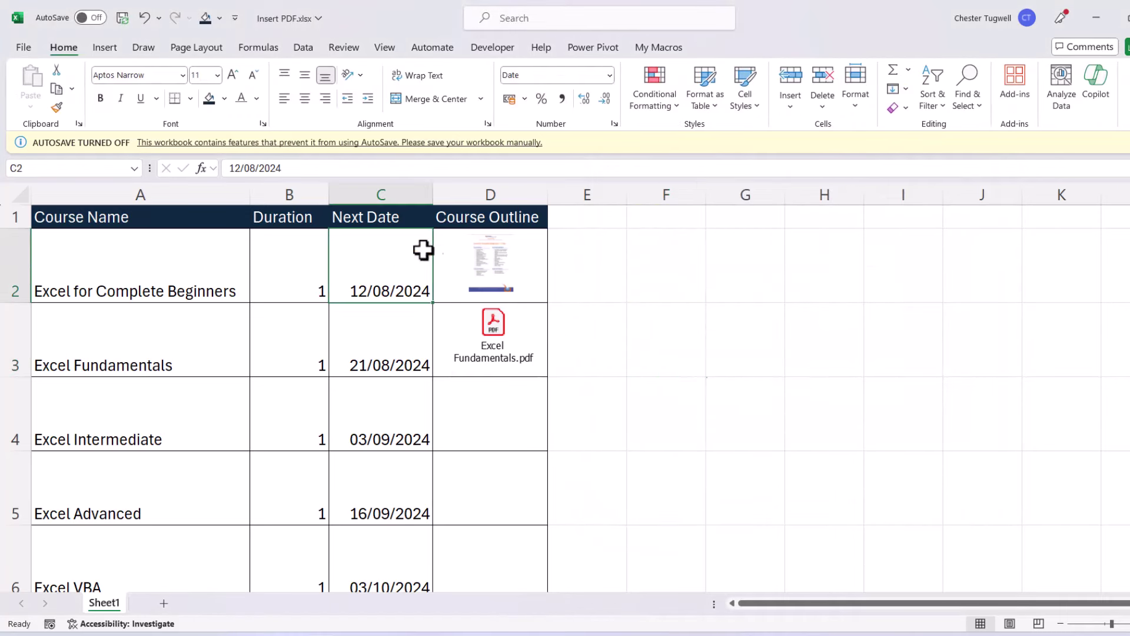
left_click(738, 330)
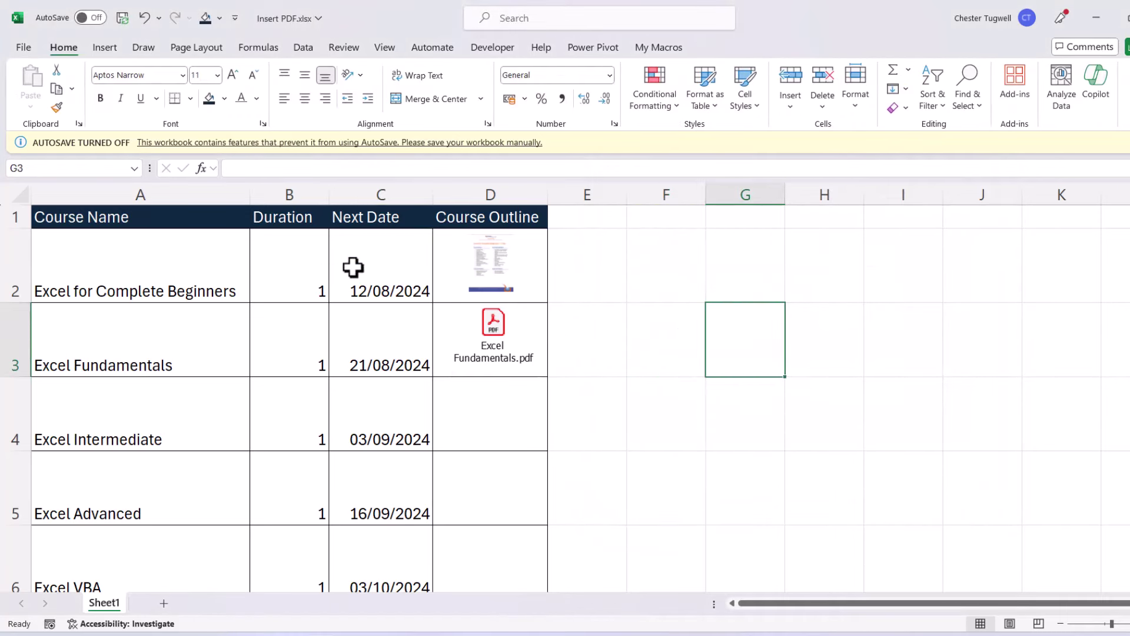
left_click(377, 267)
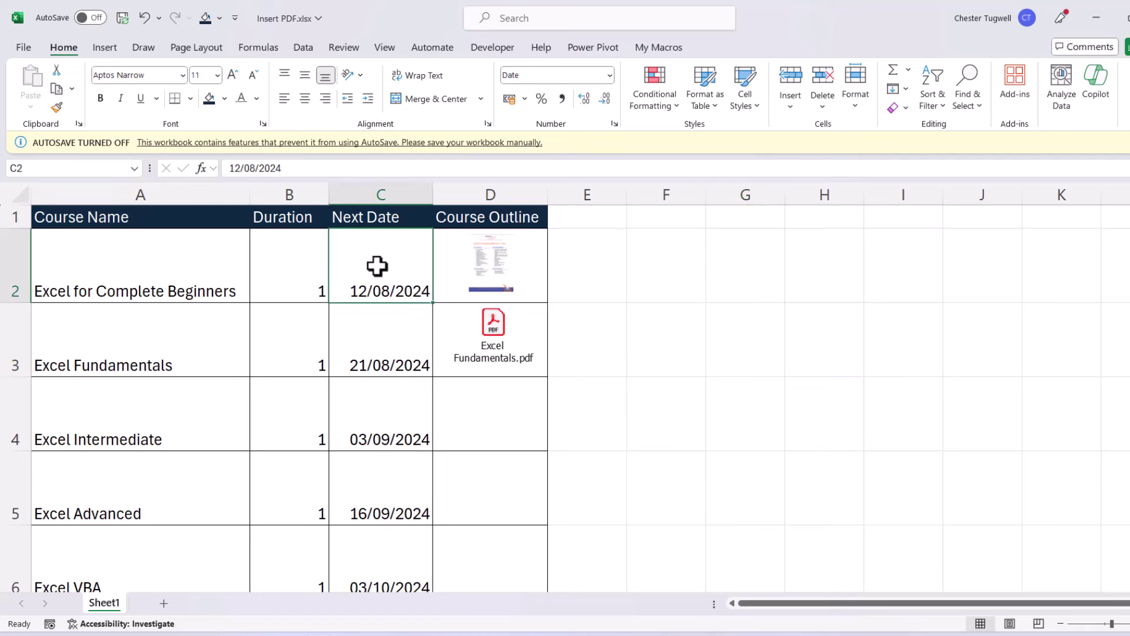
right_click(377, 266)
mouse_move(429, 387)
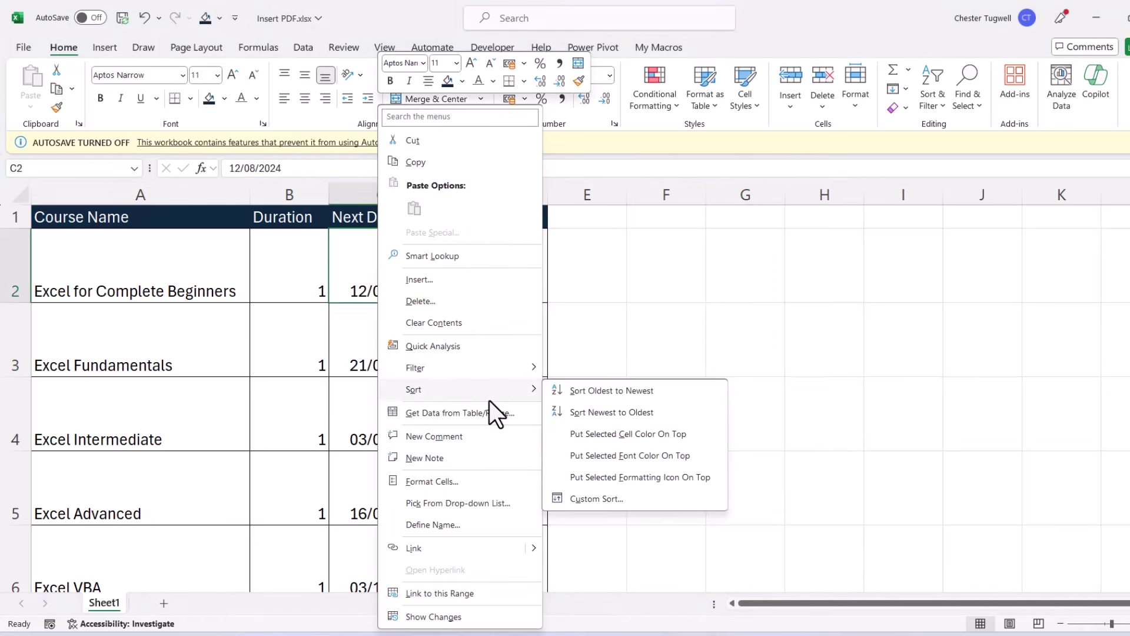
left_click(630, 415)
scroll(651, 403, "down", 2)
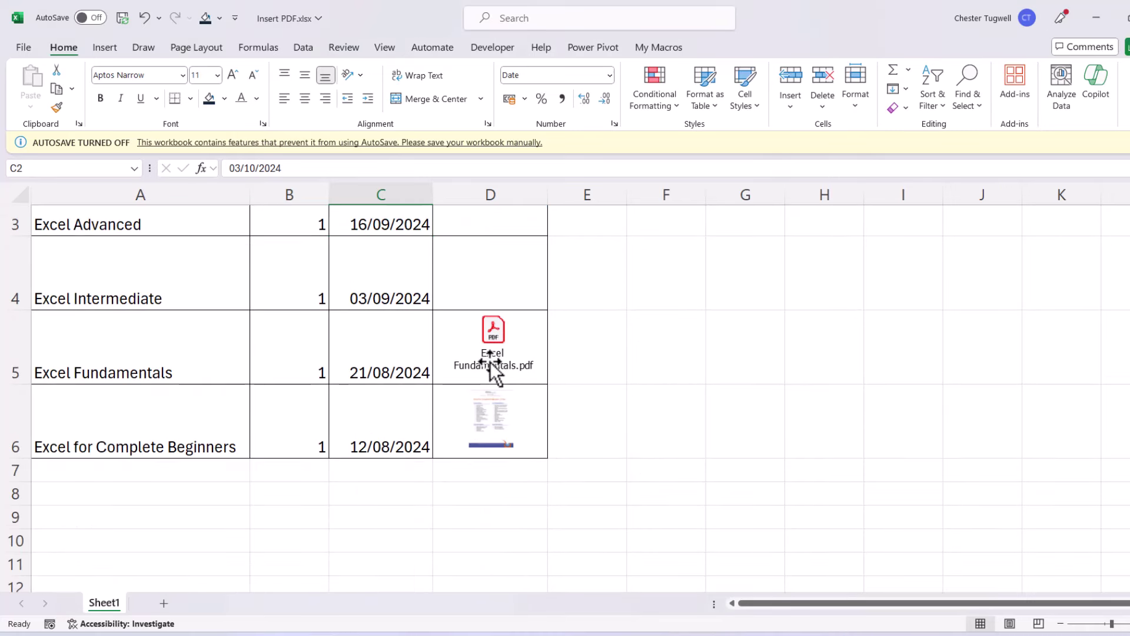
key("ctrl+z")
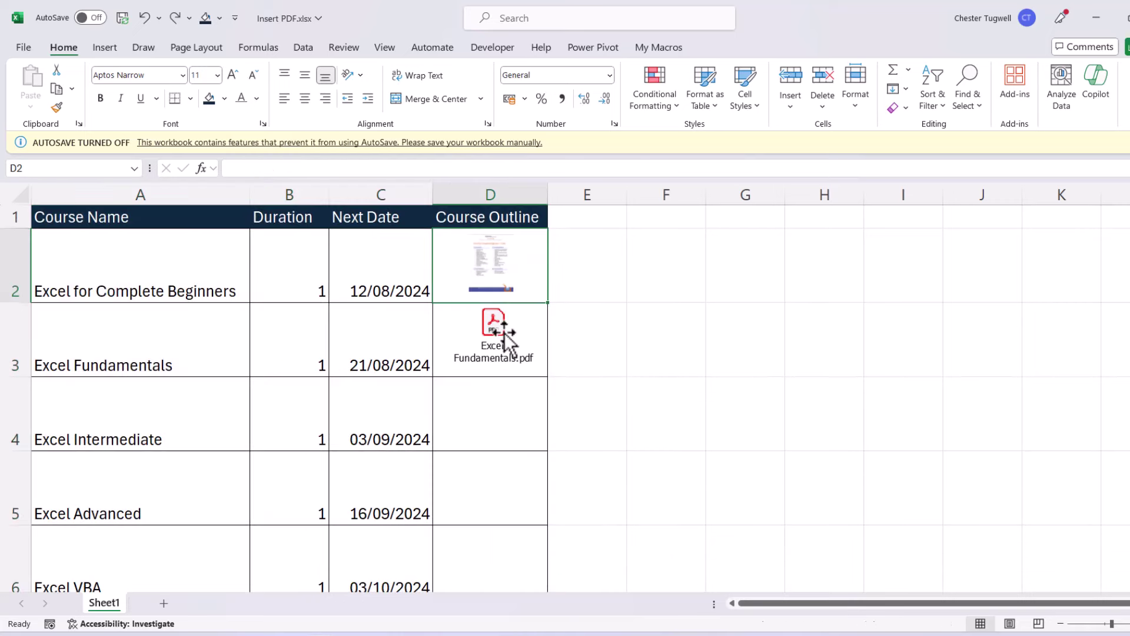
key("Right")
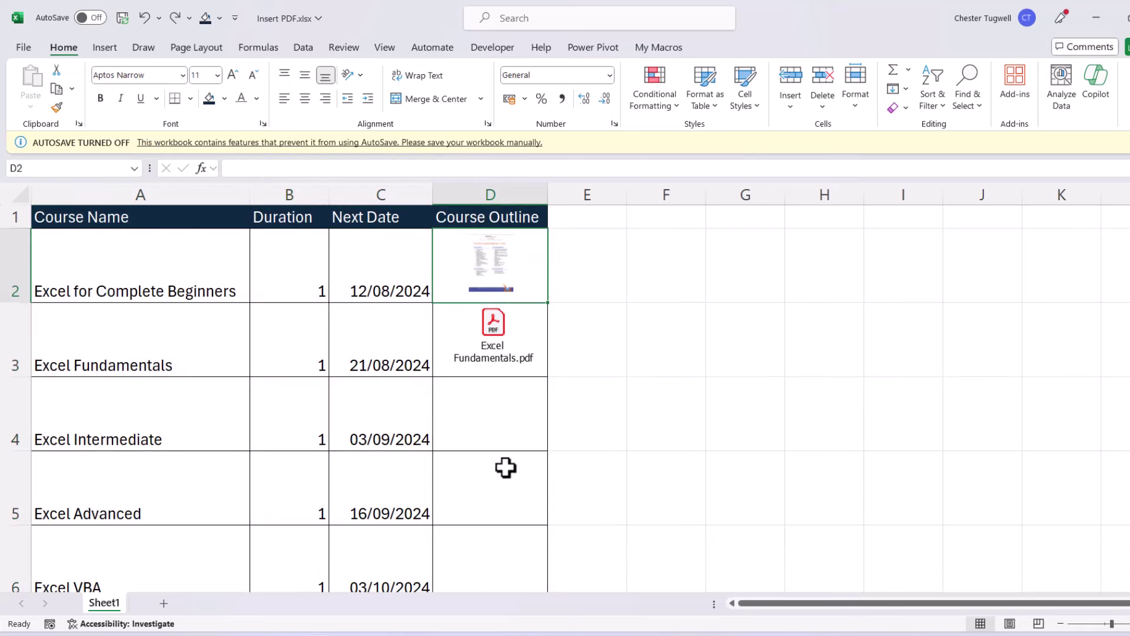
- Set the D2 thumbnail's object positioning to Don't move or size with cells
left_click(496, 270)
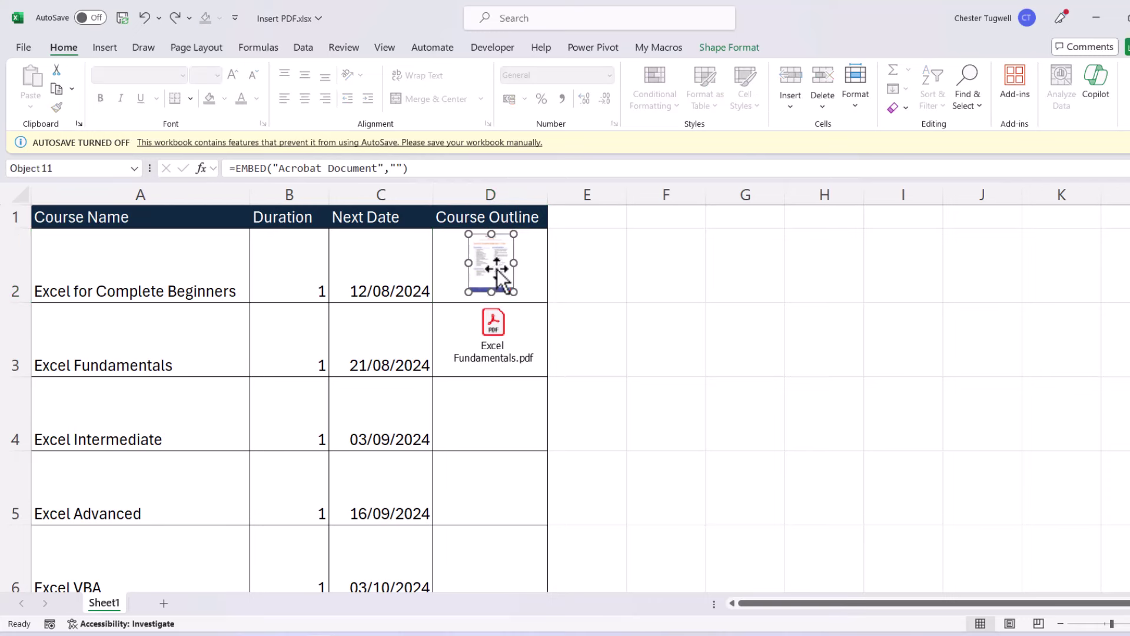
right_click(497, 270)
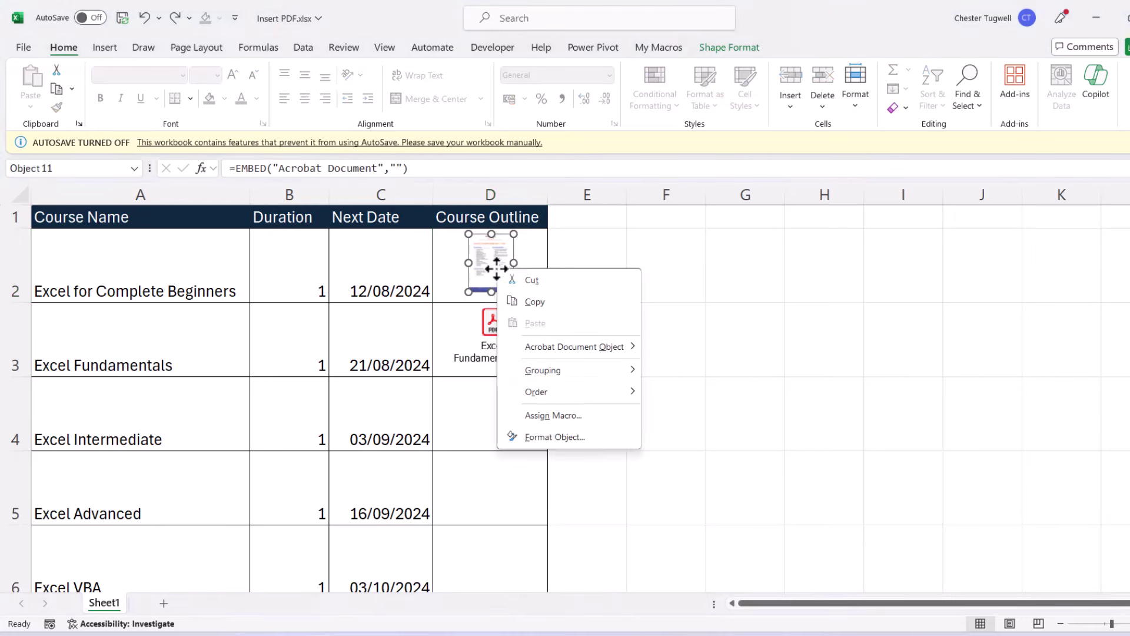
left_click(524, 436)
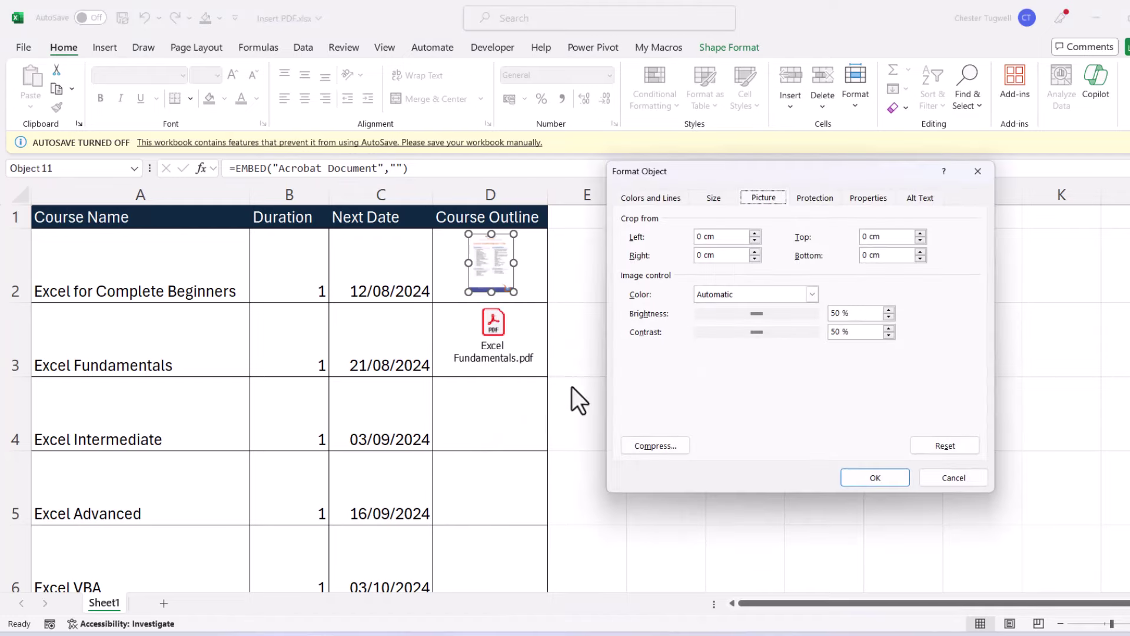
left_click(859, 199)
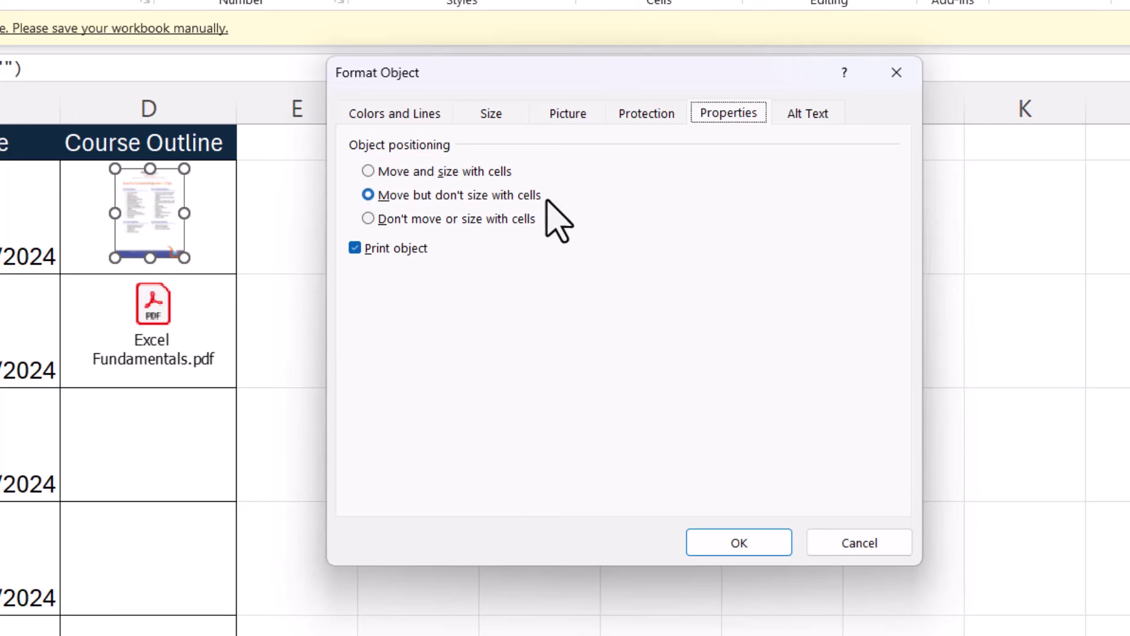
left_click(368, 218)
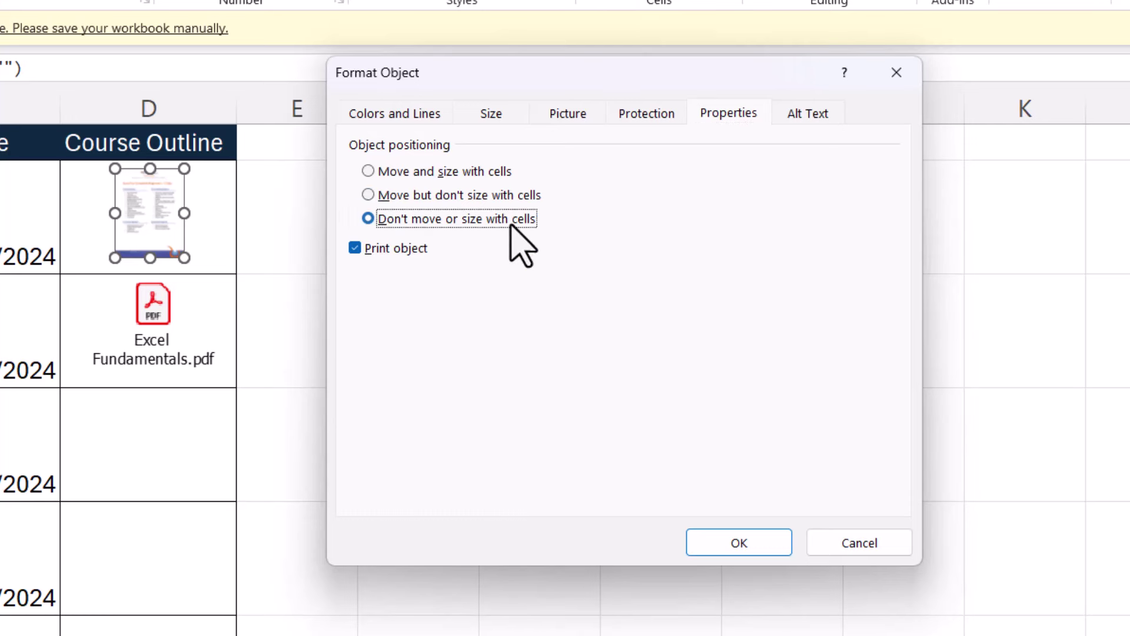
left_click(715, 540)
left_click(418, 331)
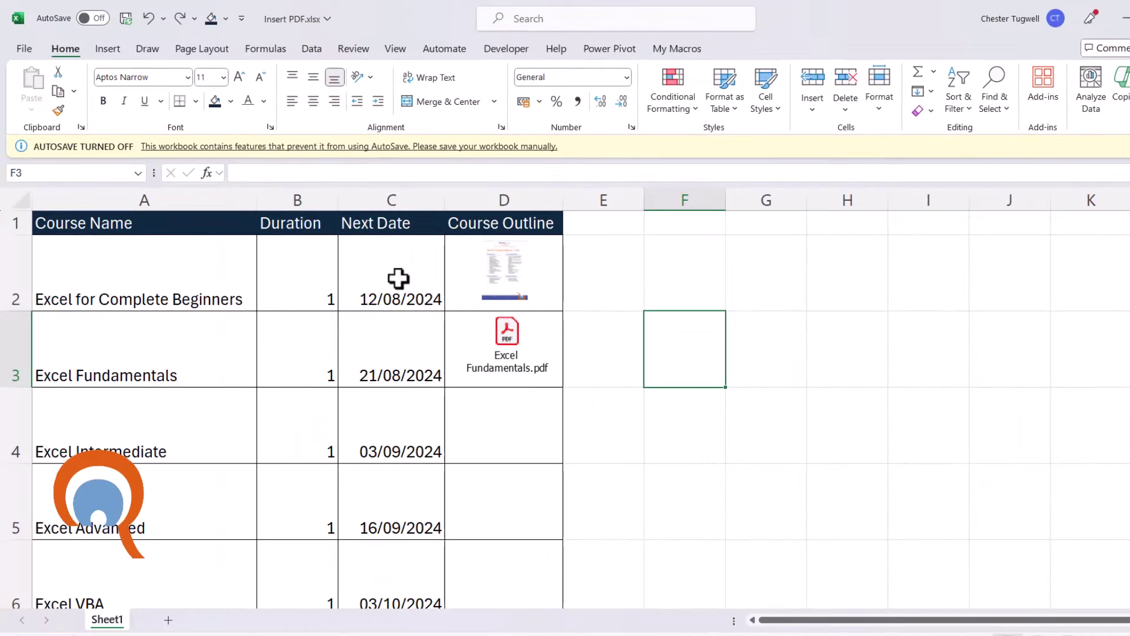
right_click(384, 259)
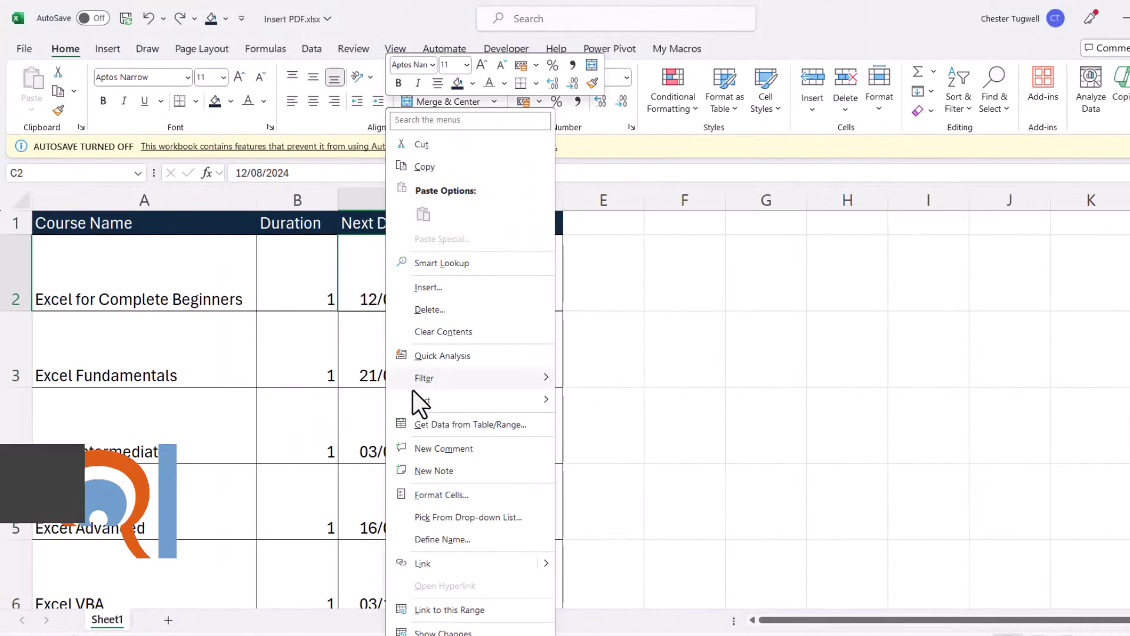
mouse_move(412, 389)
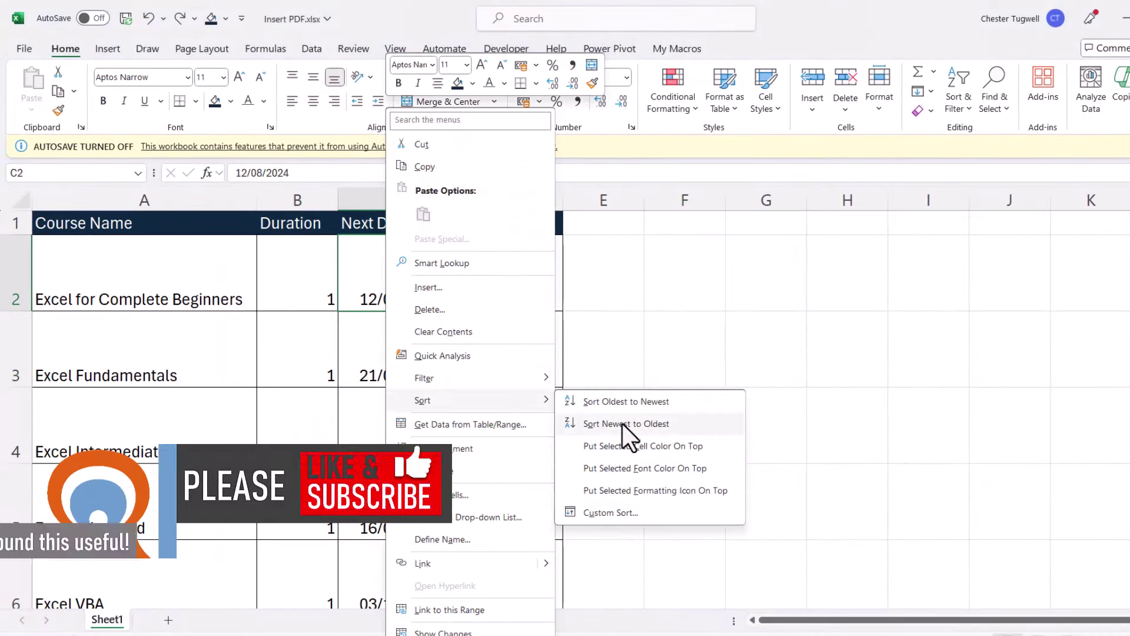
left_click(623, 422)
scroll(613, 424, "down", 1)
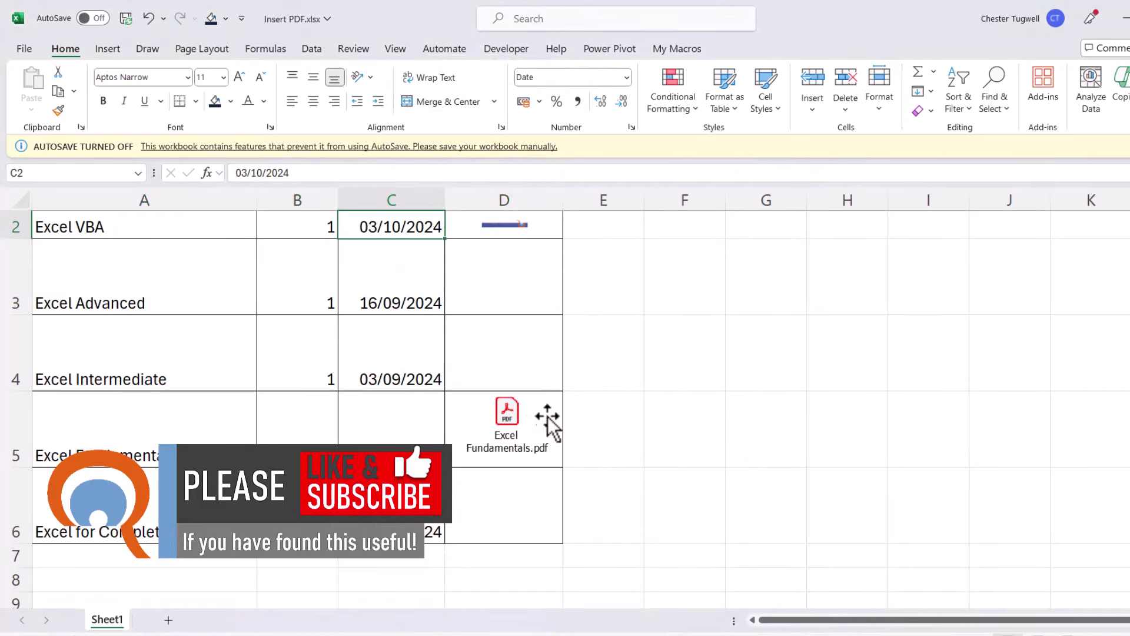
scroll(618, 424, "up", 1)
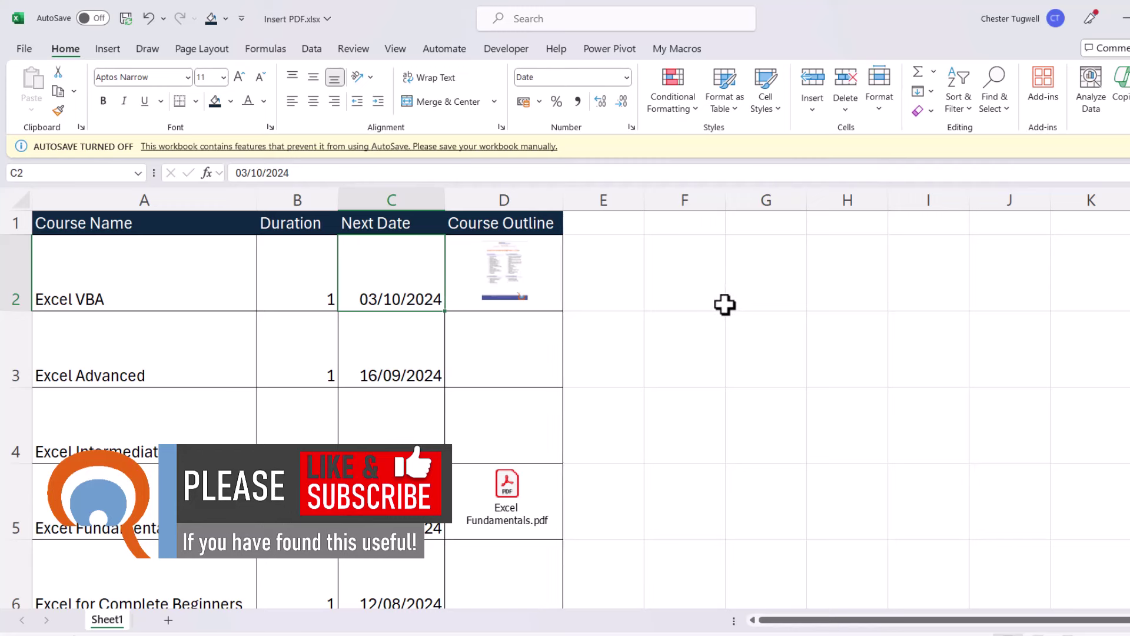
key("alt+h")
key("s")
key("s")
left_click(556, 348)
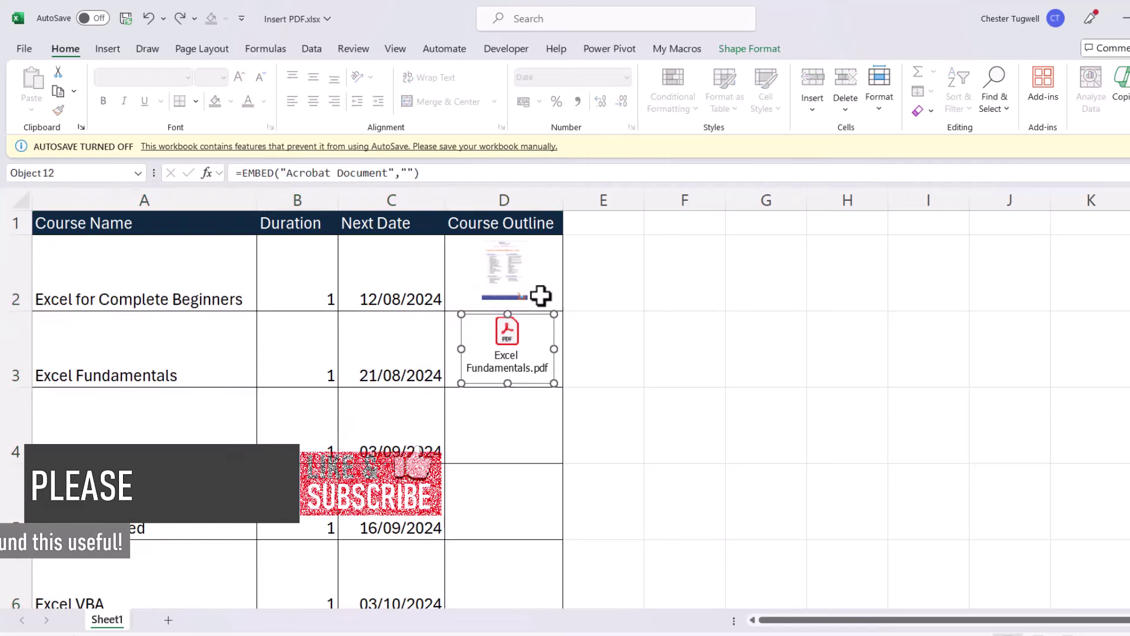
left_click(506, 280)
- Keep the D2 thumbnail moving without sizing with cells, then shorten row 2
right_click(506, 283)
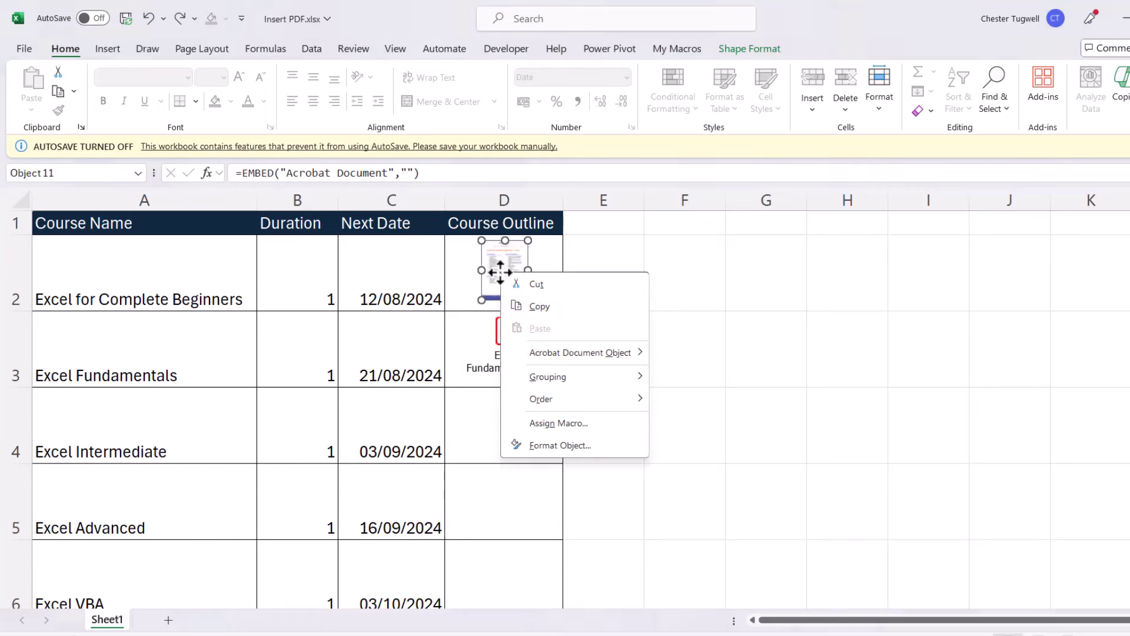
left_click(534, 447)
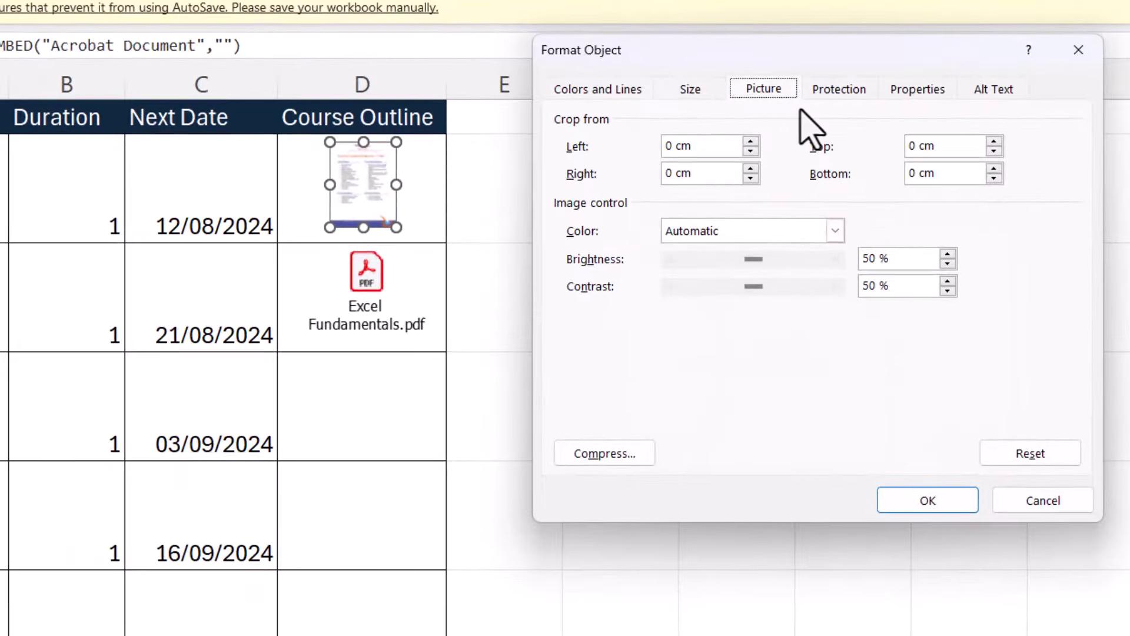
left_click(891, 203)
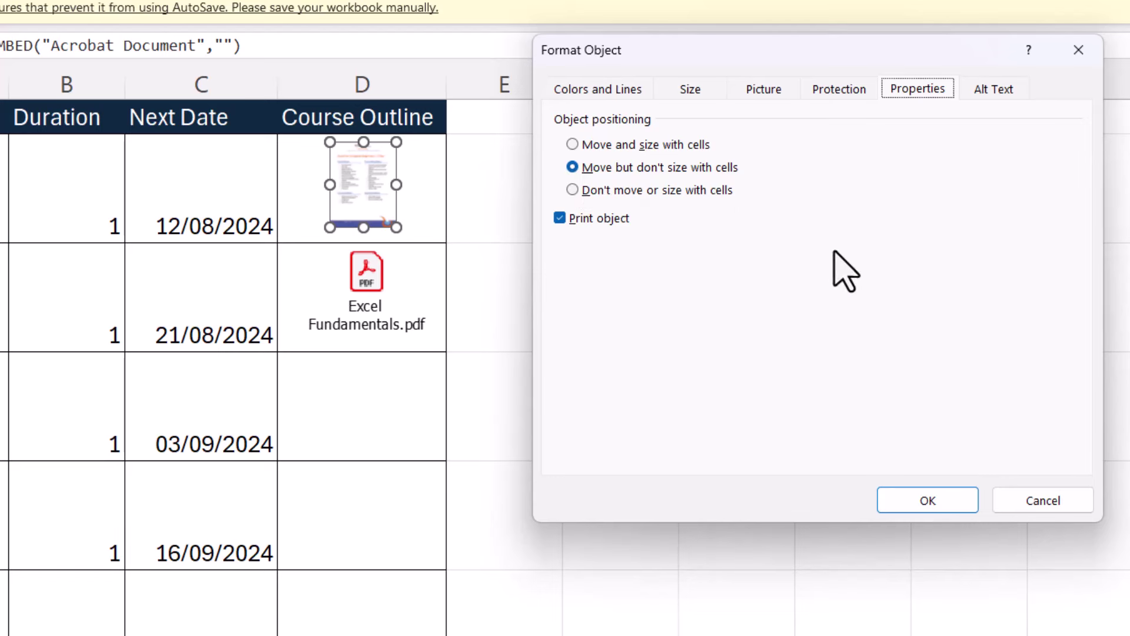
left_click(918, 501)
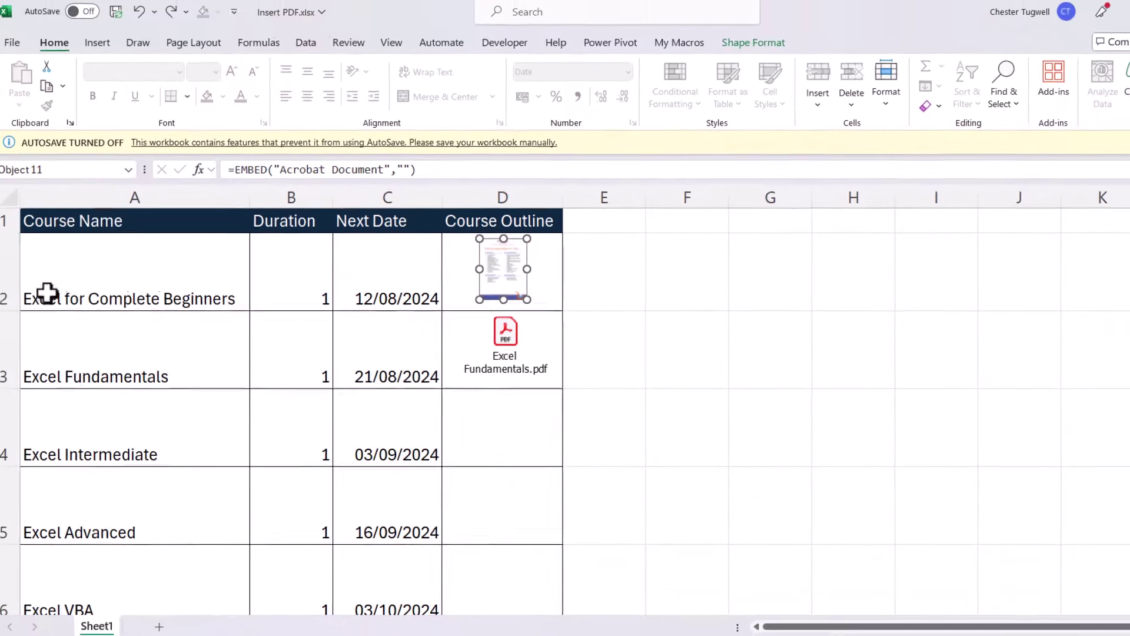
left_click_drag(17, 308, 16, 279)
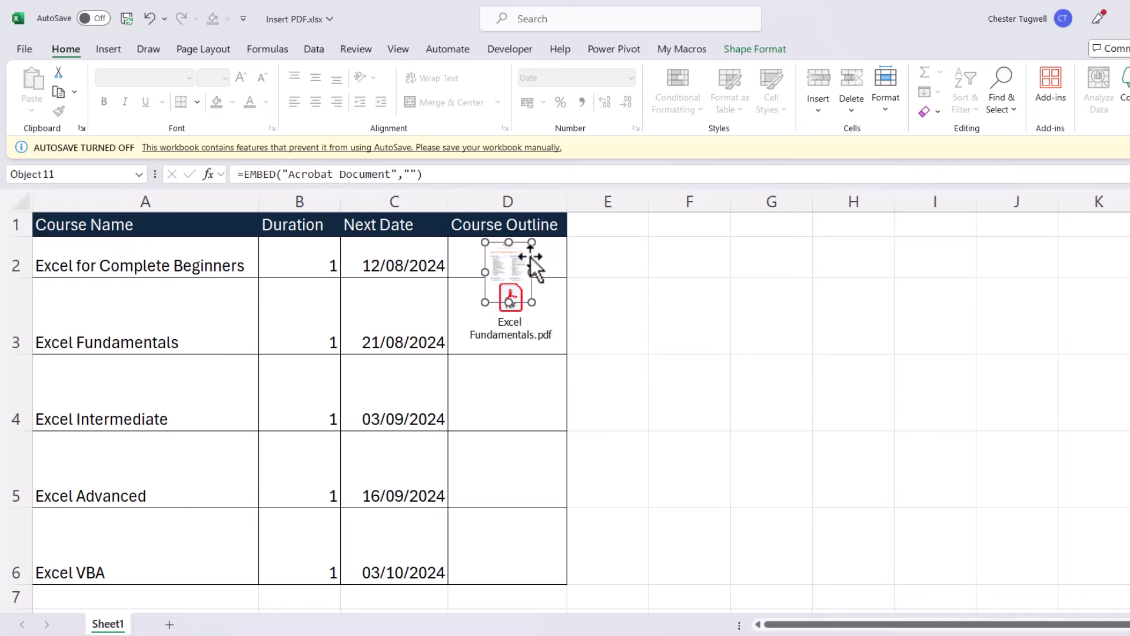
- Undo the row resize, set the thumbnail to Move and size with cells, and shorten row 2
key("ctrl+z")
right_click(508, 261)
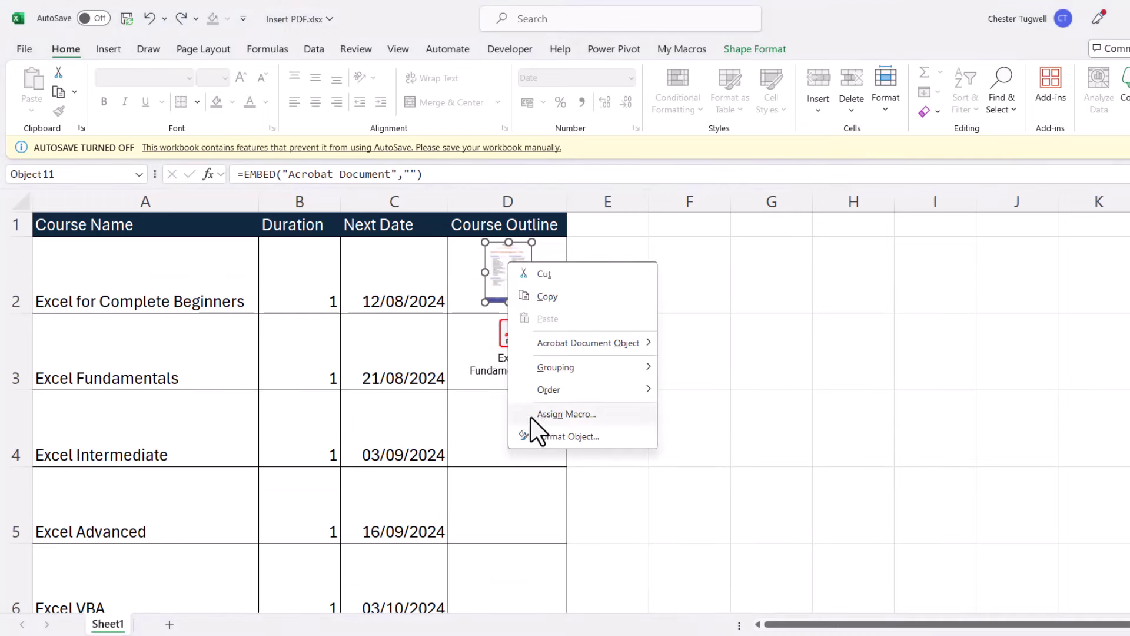
left_click(542, 436)
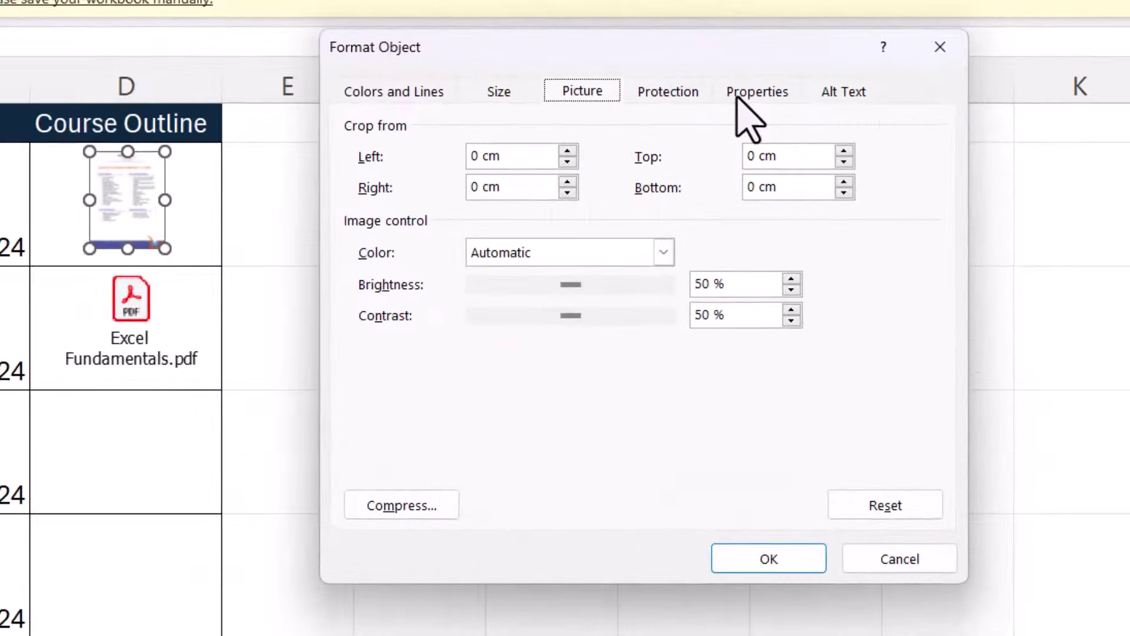
left_click(743, 95)
left_click(386, 154)
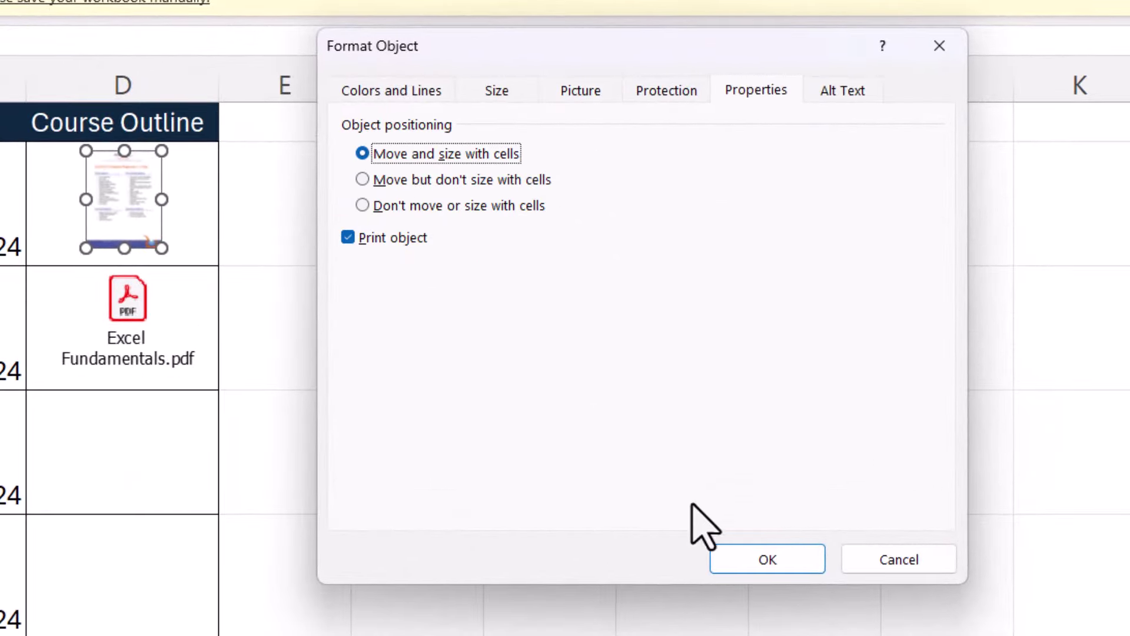
left_click(744, 559)
left_click_drag(16, 288, 14, 256)
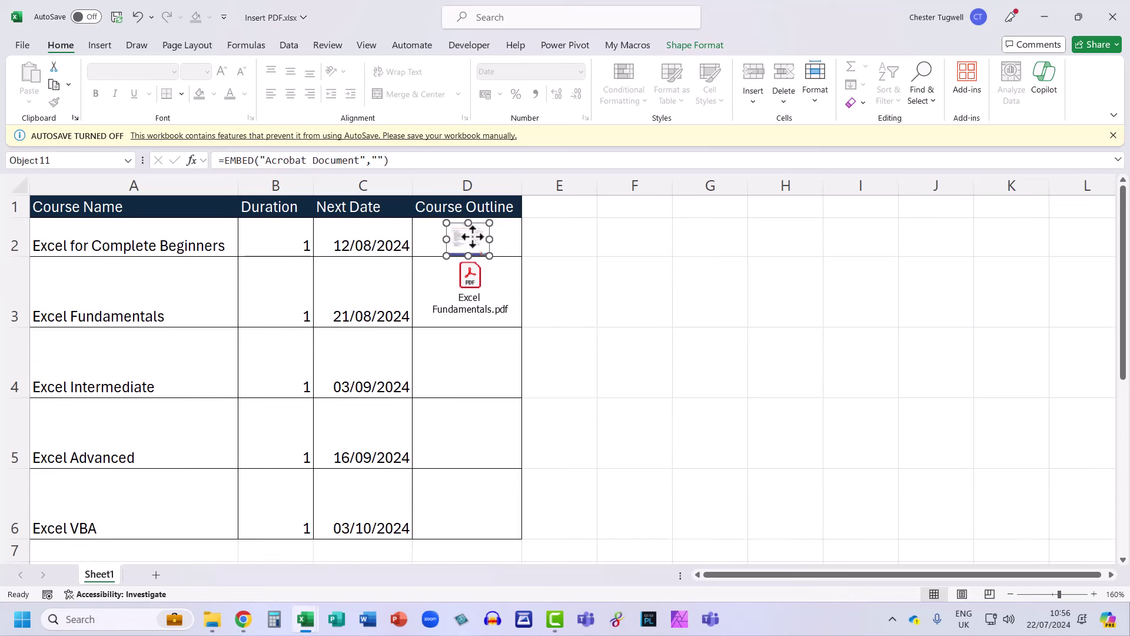
left_click_drag(472, 236, 470, 234)
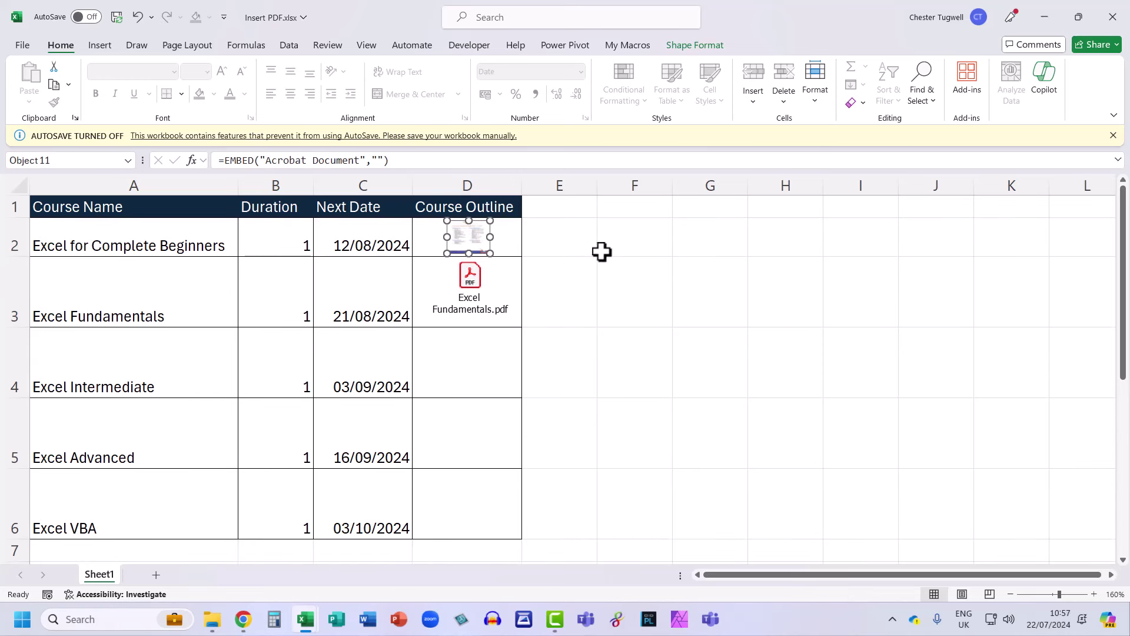